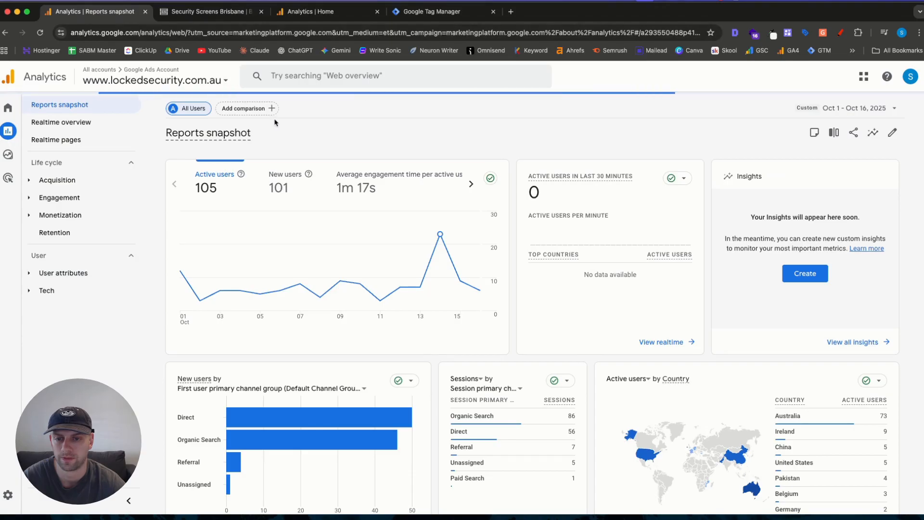
# Step: Open the report library and create a new blank detail report
pyautogui.click(428, 11)
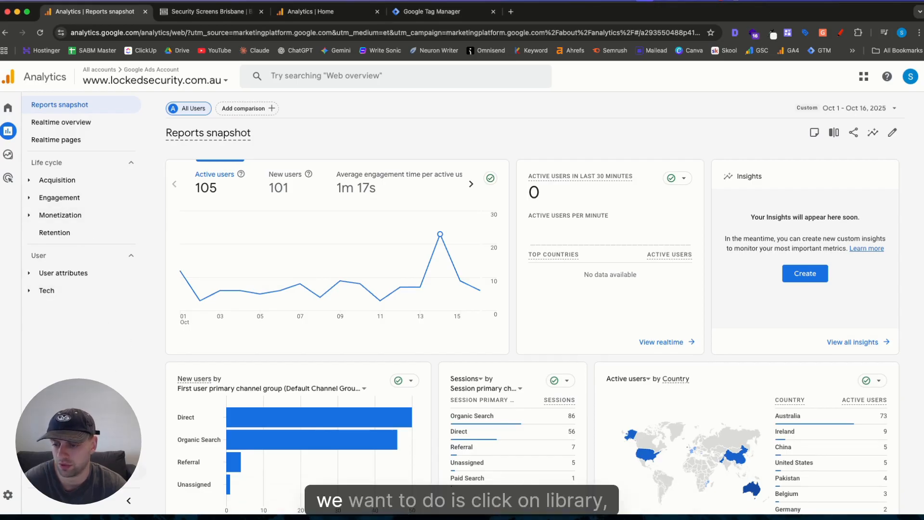
pyautogui.click(81, 471)
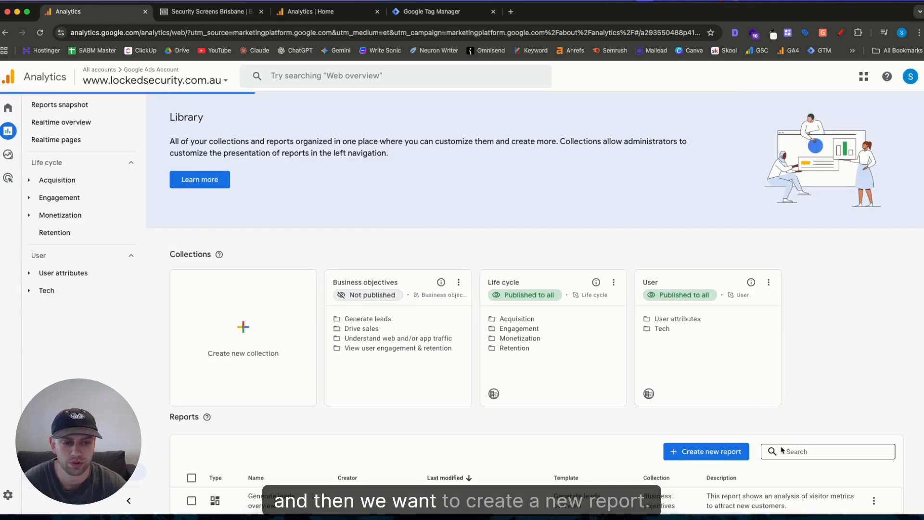
pyautogui.click(700, 451)
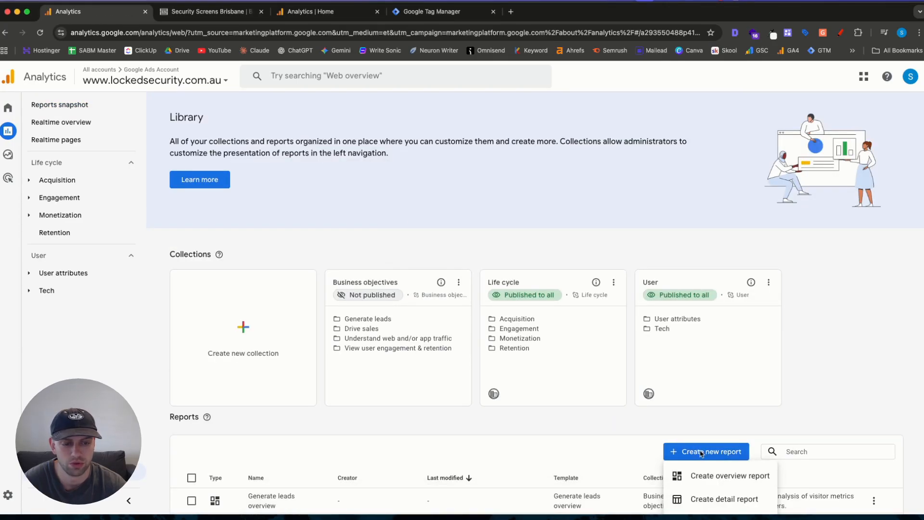
pyautogui.click(698, 500)
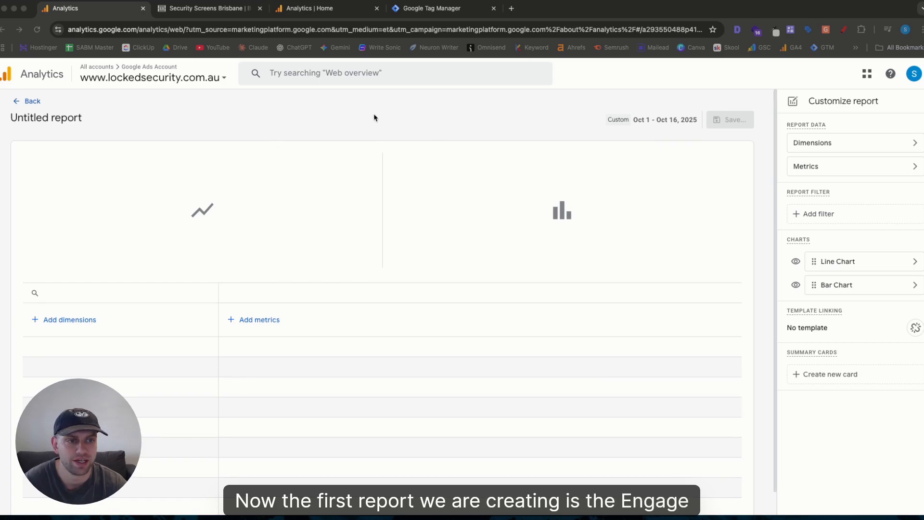
# Step: Add Landing page as the report's primary dimension and apply it
pyautogui.click(823, 144)
pyautogui.click(804, 153)
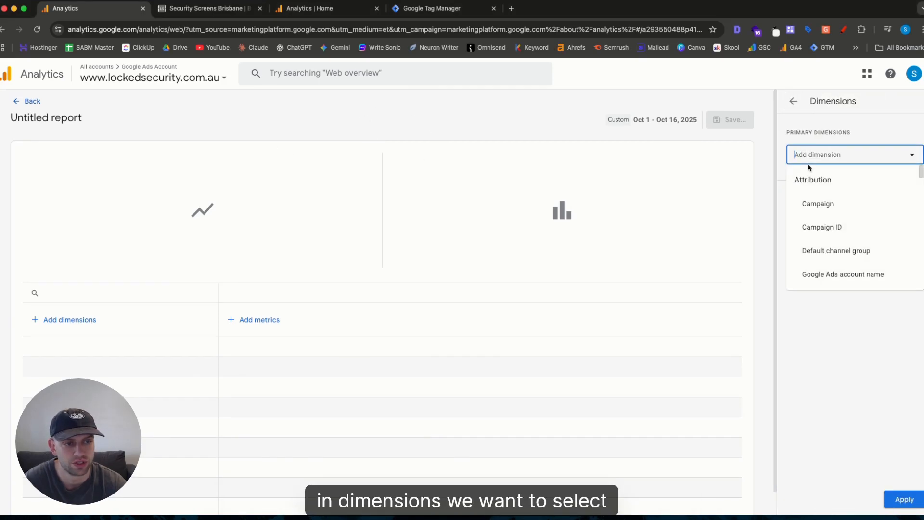
pyautogui.write('land')
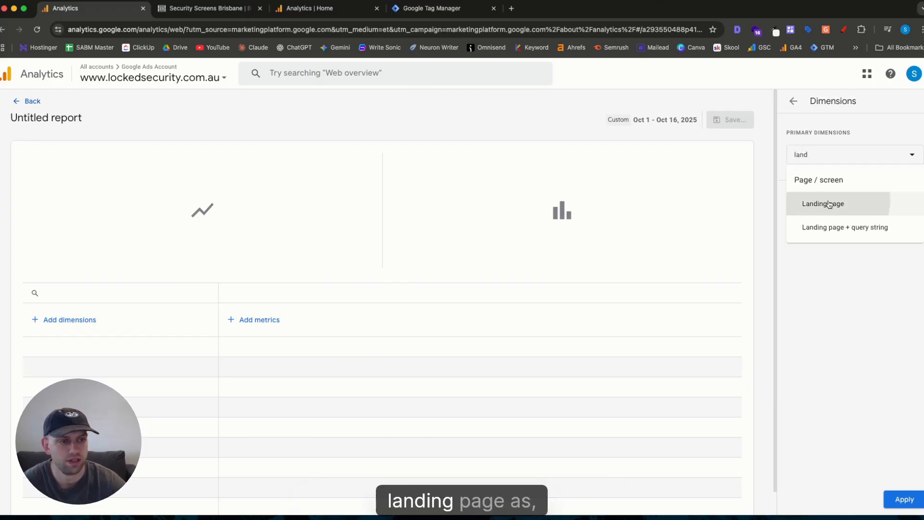
pyautogui.click(823, 204)
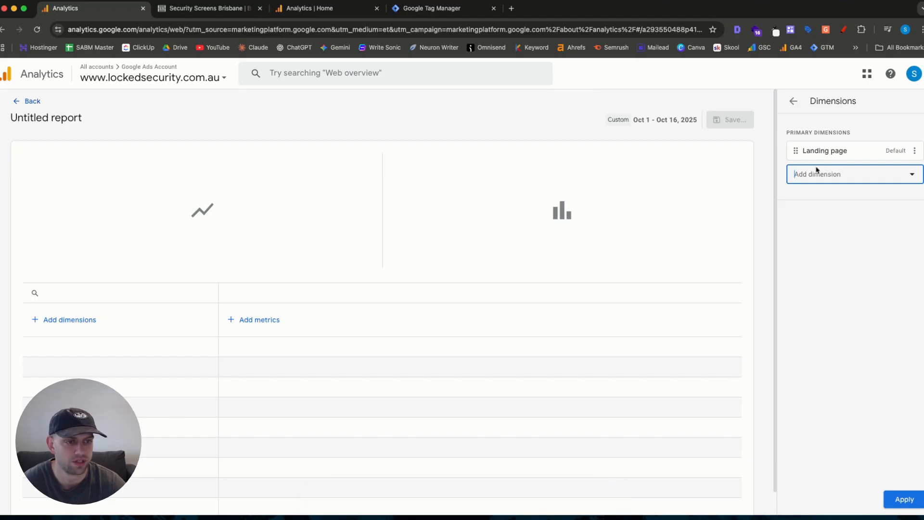
pyautogui.click(894, 501)
# Step: Add Sessions and Engaged sessions to the landing page report's metrics
pyautogui.click(817, 175)
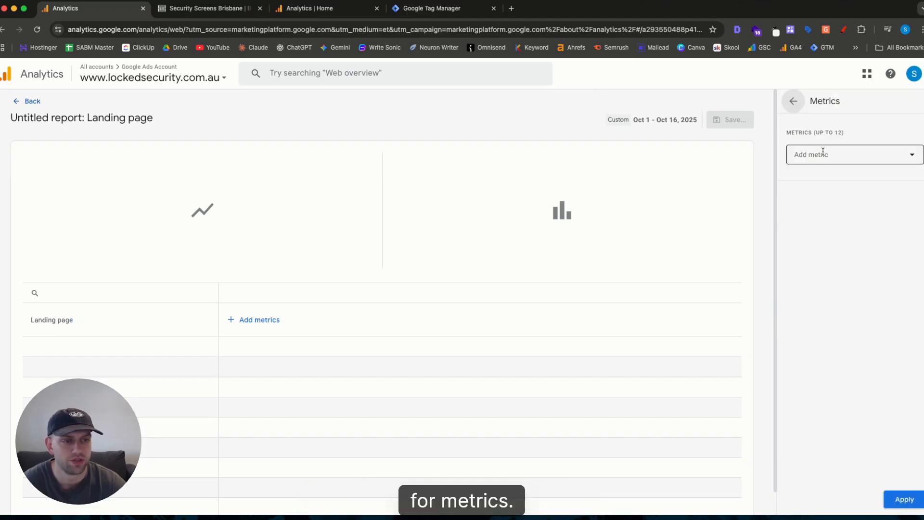
pyautogui.click(834, 154)
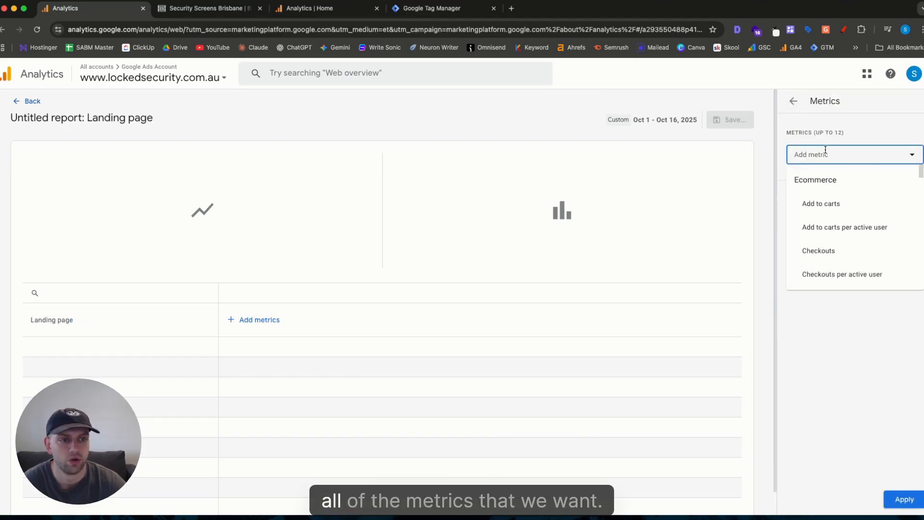
pyautogui.write('sess')
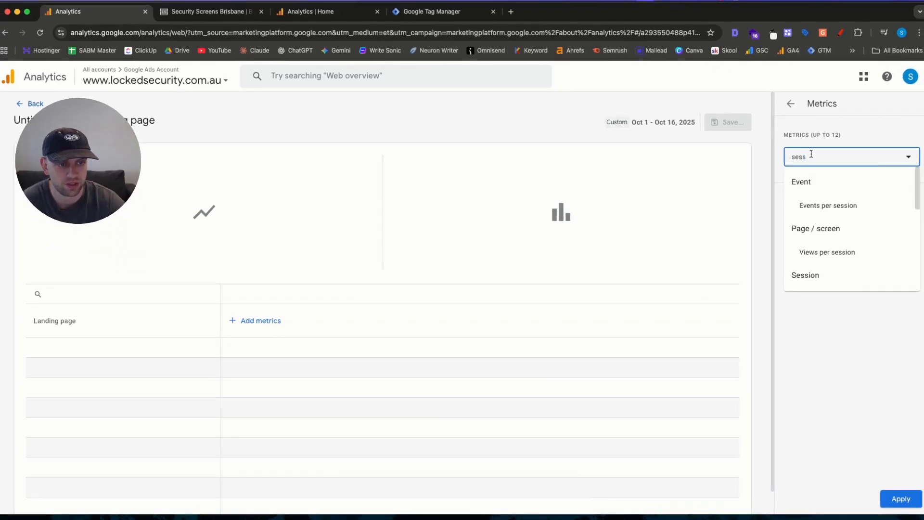
pyautogui.click(823, 258)
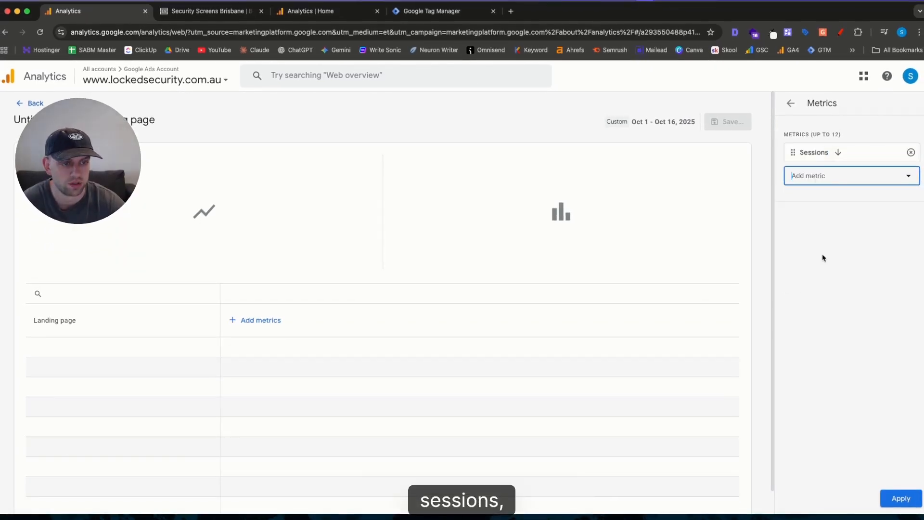
pyautogui.write('engage')
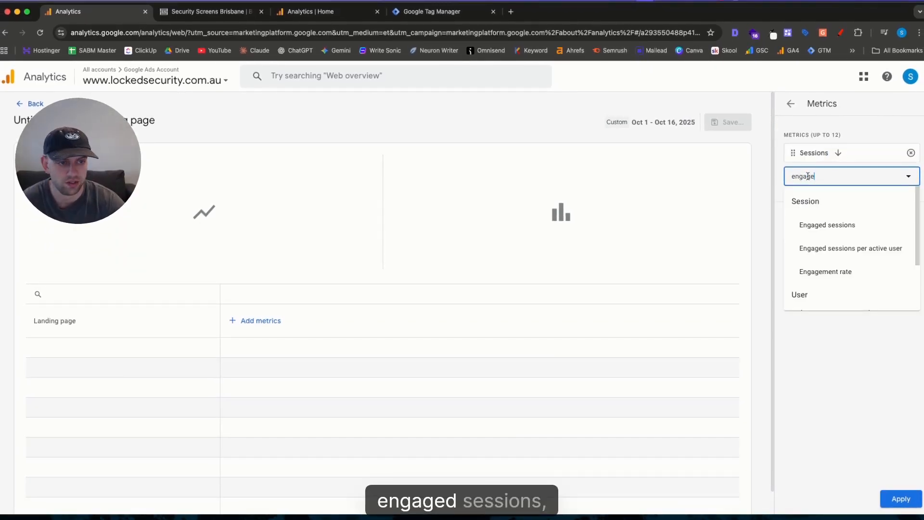
pyautogui.click(805, 225)
# Step: Add the Engagement rate and Average engagement time per active user metrics, and apply the metric selection to the report
pyautogui.write('engage')
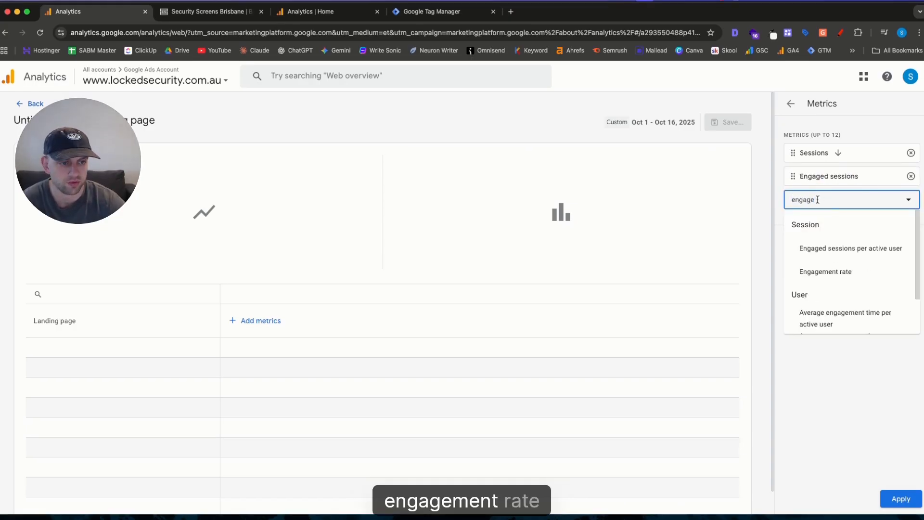
pyautogui.click(843, 271)
pyautogui.write('a')
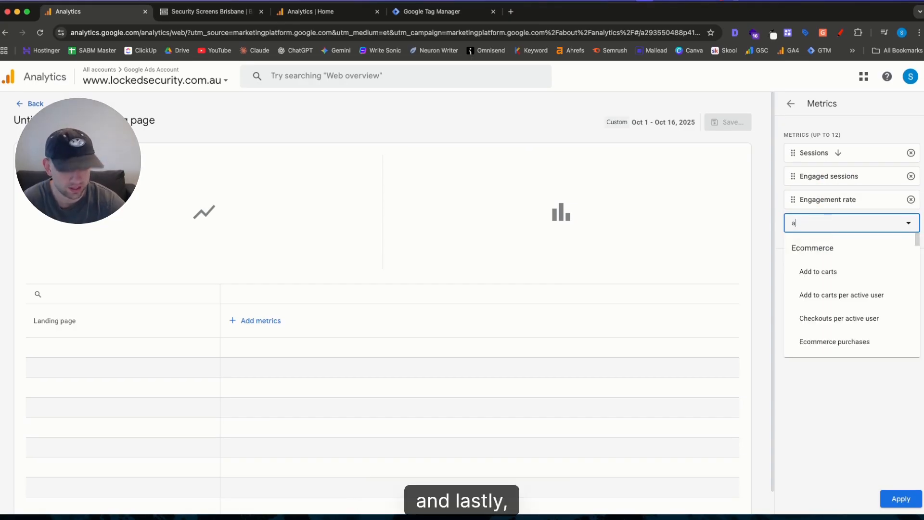
pyautogui.write('verage en')
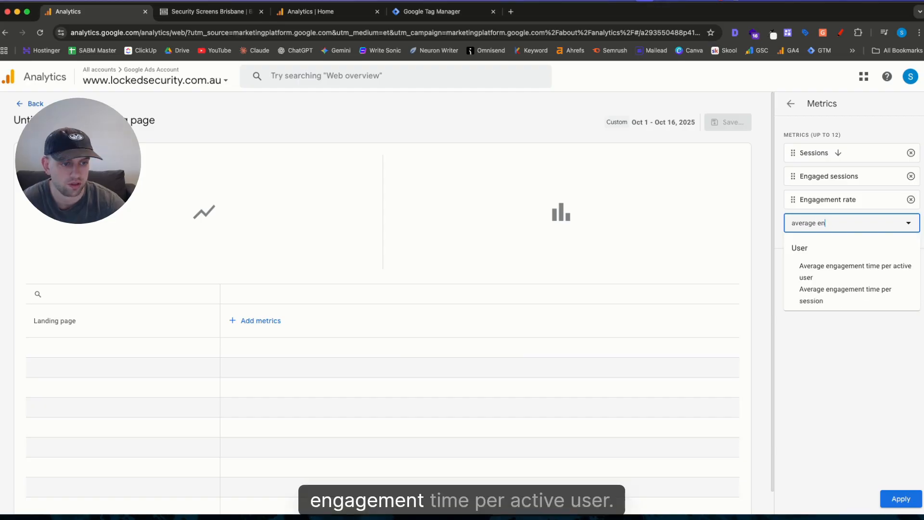
pyautogui.click(822, 269)
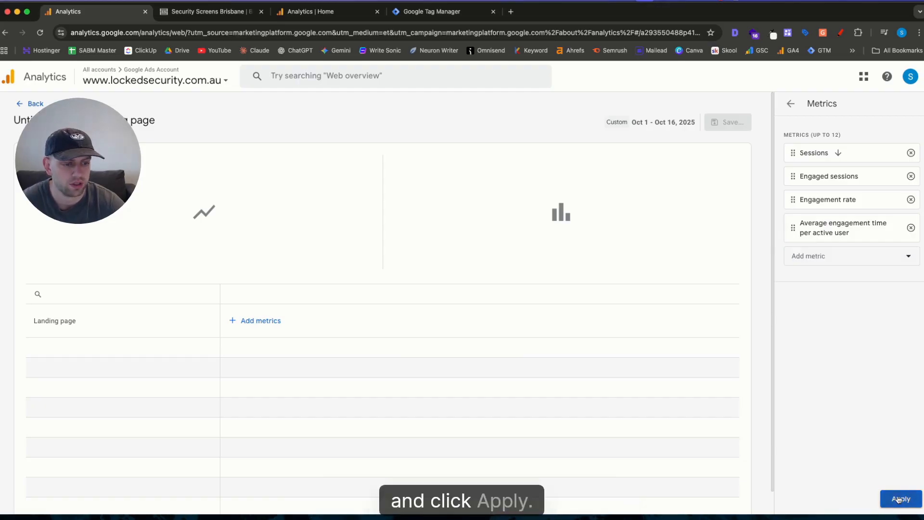
pyautogui.click(901, 499)
pyautogui.scroll(-5, 172, 312)
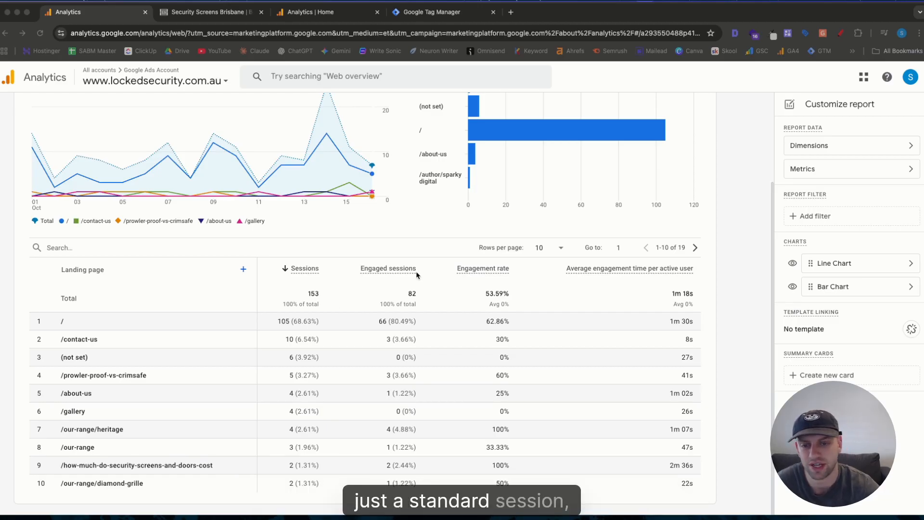
pyautogui.click(321, 294)
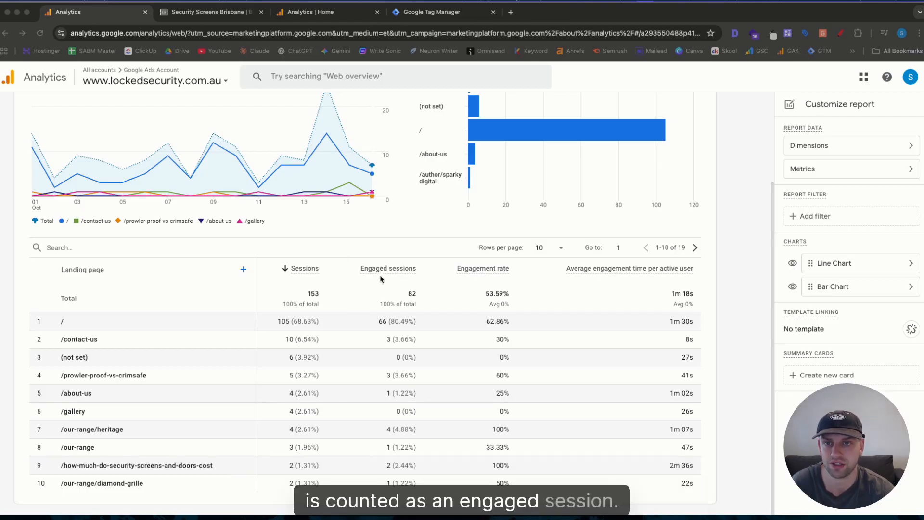
# Step: In the property's admin settings, open the website data stream's Google tag configuration and its session timeout settings
pyautogui.click(308, 12)
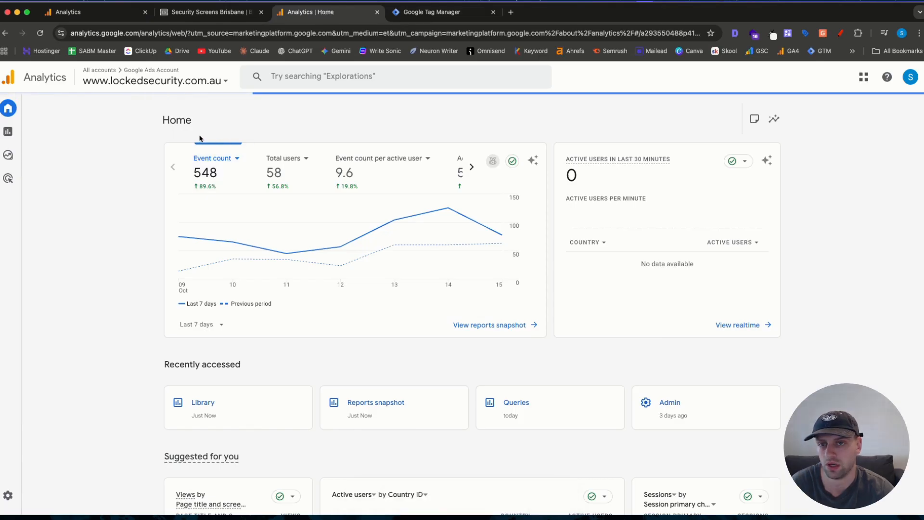
pyautogui.click(13, 499)
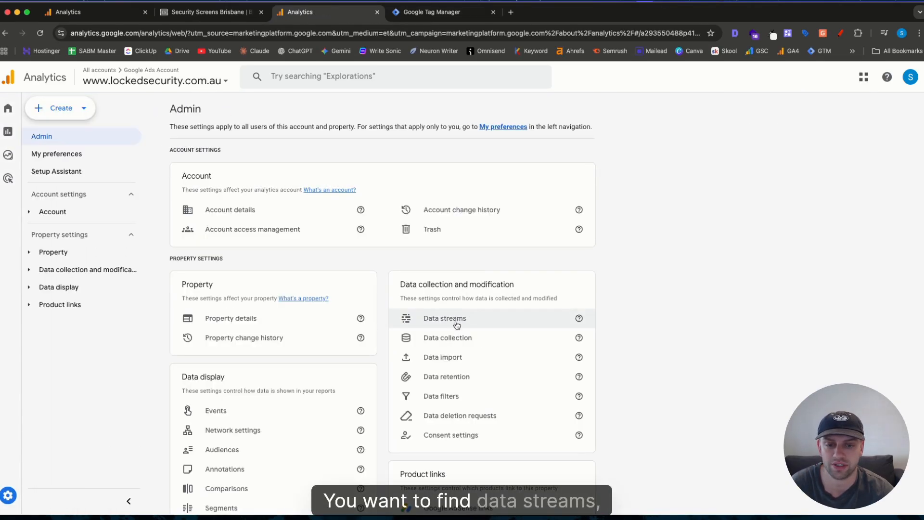
pyautogui.click(456, 324)
pyautogui.click(340, 170)
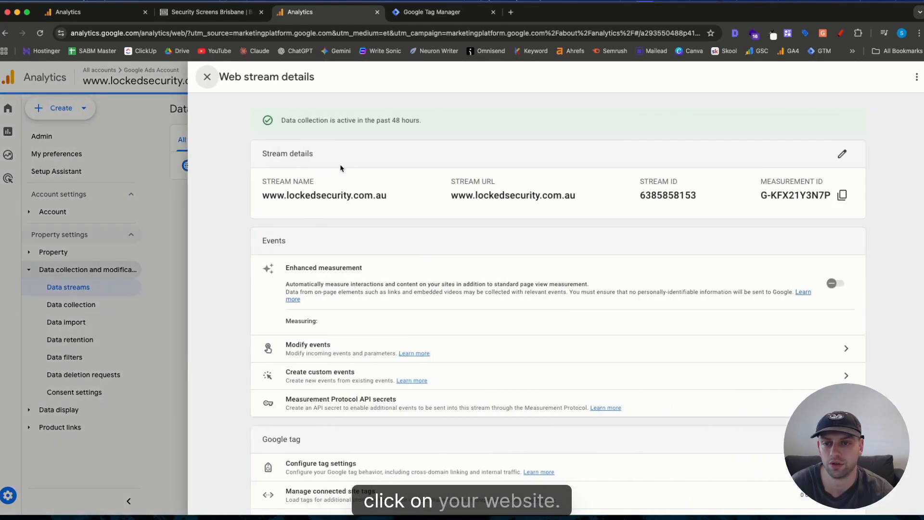
pyautogui.scroll(-2, 467, 217)
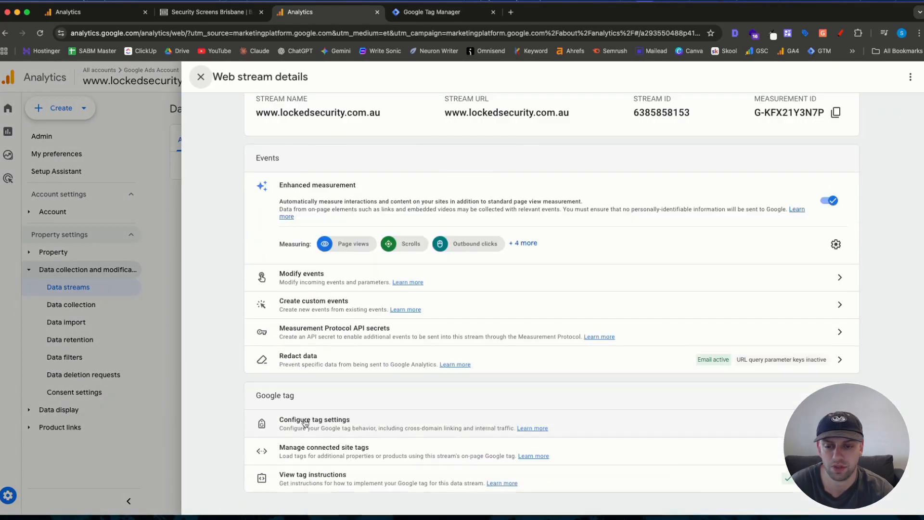
pyautogui.click(334, 427)
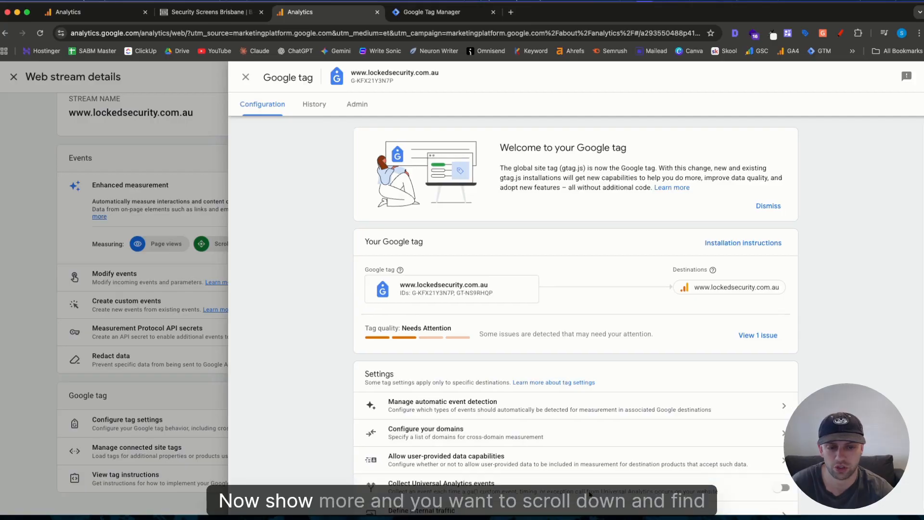
pyautogui.scroll(-5, 489, 290)
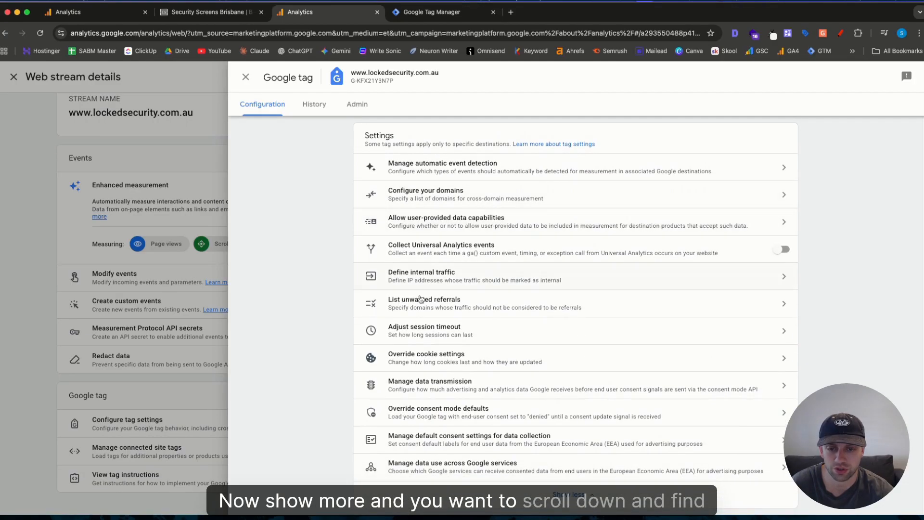
pyautogui.click(449, 331)
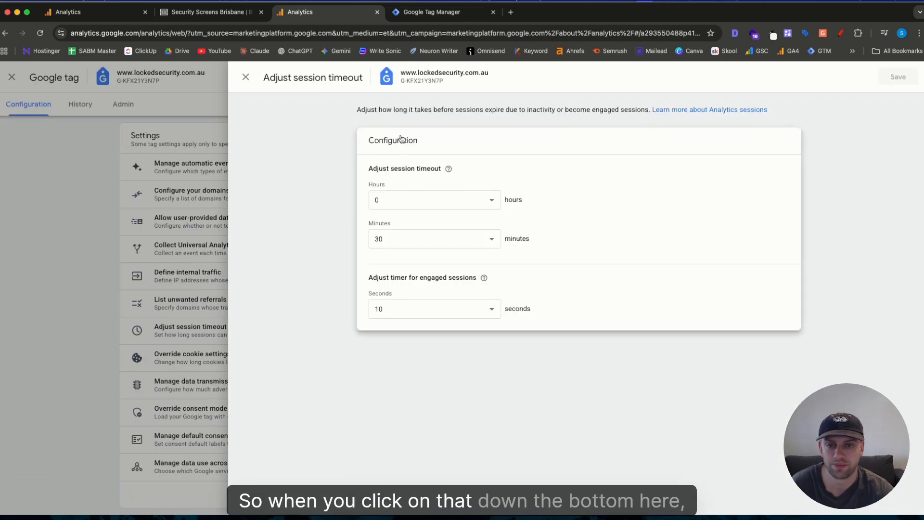
# Step: Examine the available durations of the timer for engaged sessions without changing the setting
pyautogui.moveTo(533, 316); pyautogui.dragTo(372, 274)
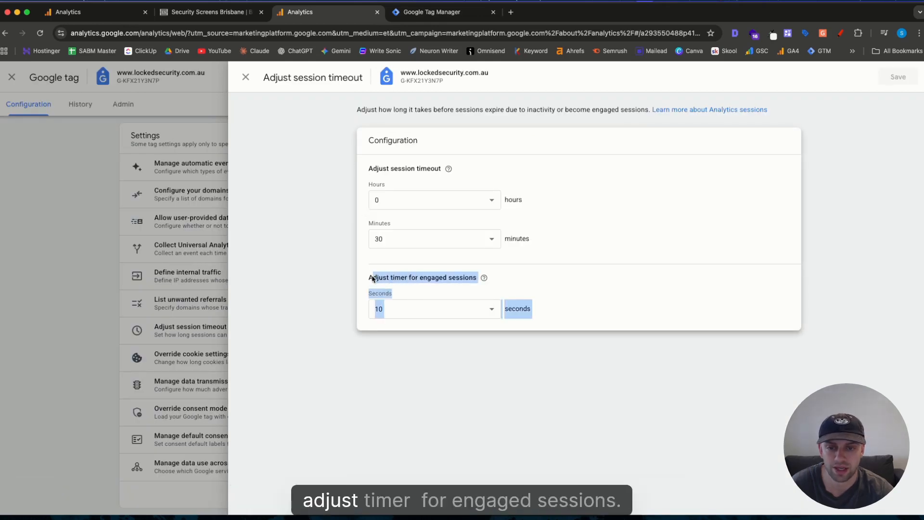
pyautogui.click(550, 277)
pyautogui.click(480, 309)
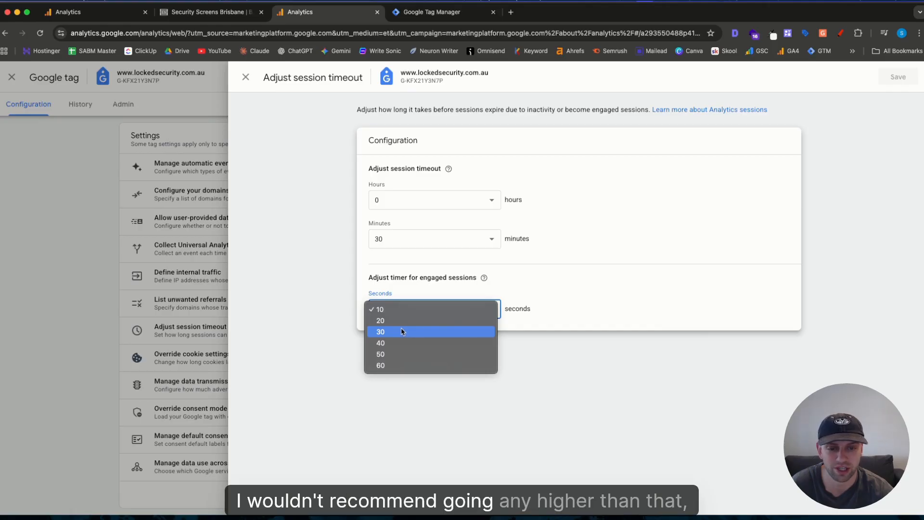
pyautogui.click(564, 315)
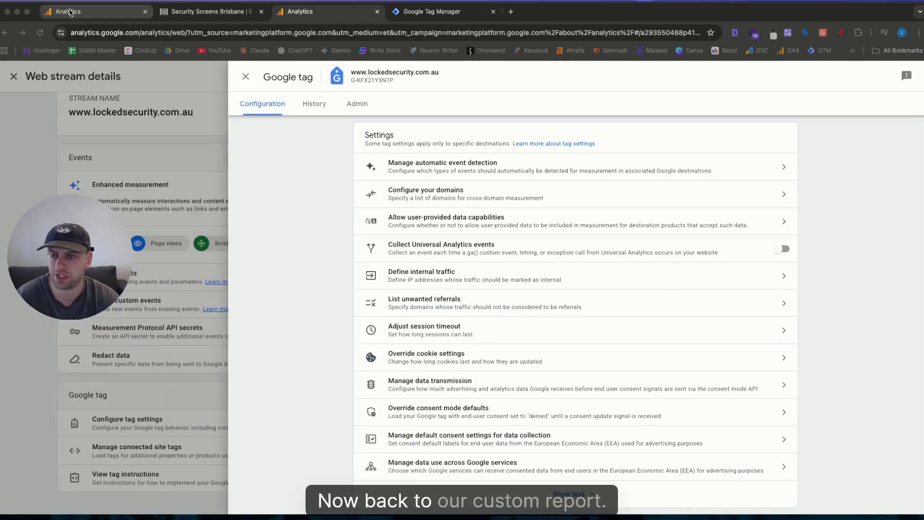
# Step: Return to the landing page report and hide its bar chart, keeping only the line chart
pyautogui.click(70, 11)
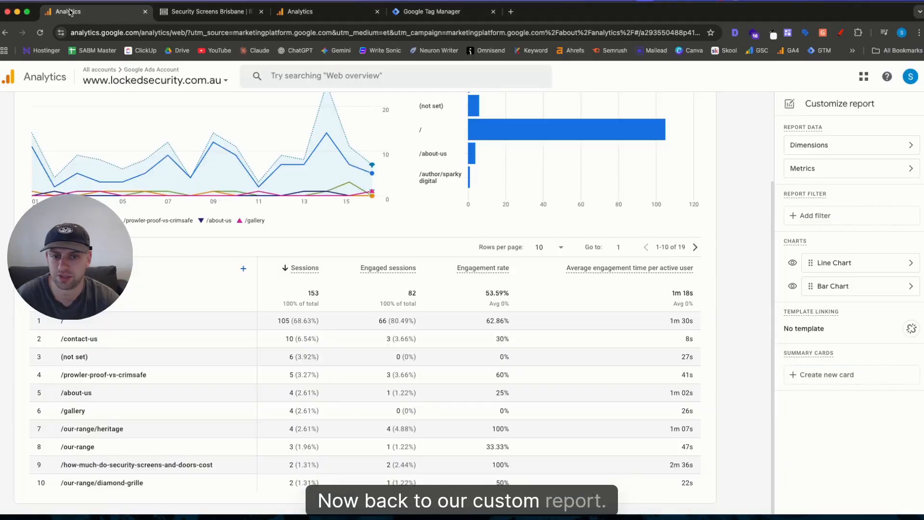
pyautogui.scroll(3, 578, 202)
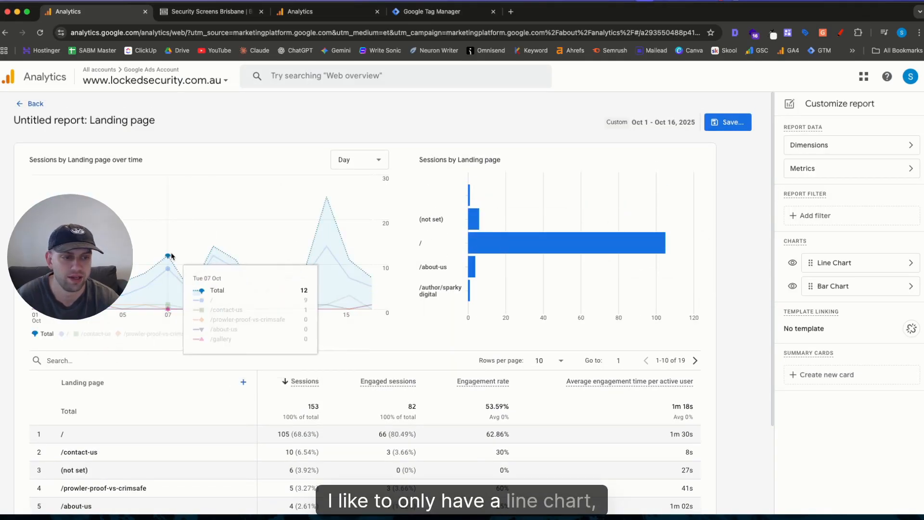
pyautogui.click(791, 288)
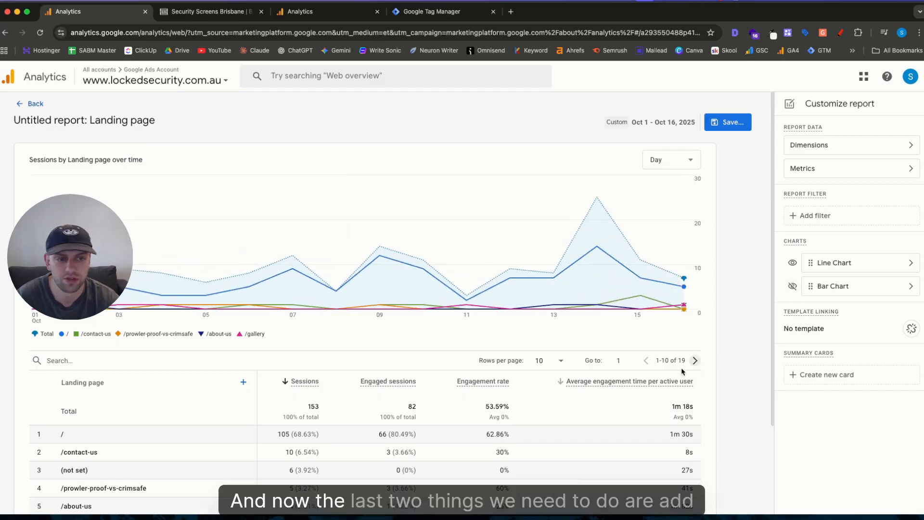
# Step: Add a report filter where Country exactly matches Australia and apply it
pyautogui.click(850, 217)
pyautogui.click(826, 173)
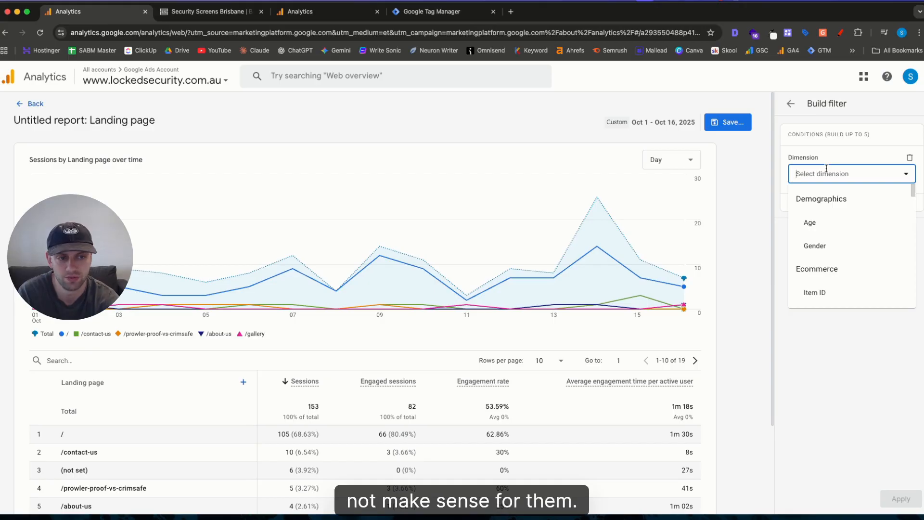
pyautogui.write('country')
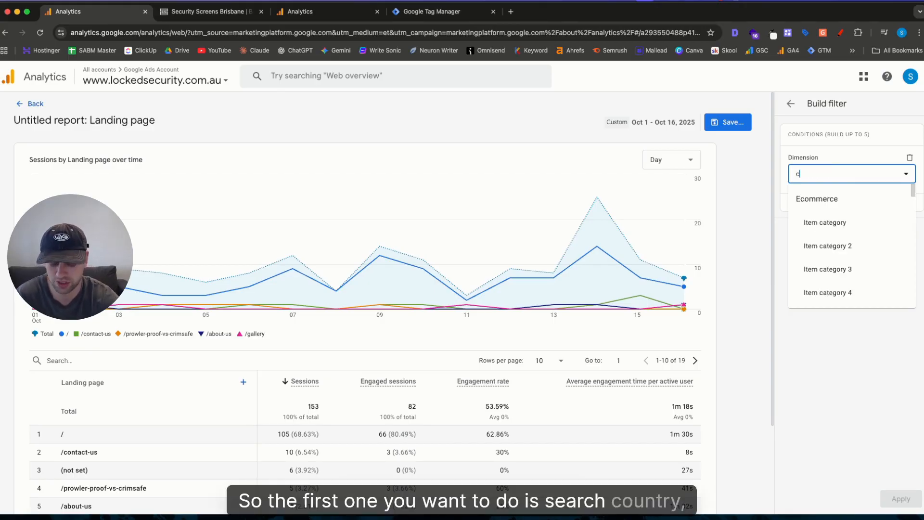
pyautogui.click(813, 221)
pyautogui.click(818, 209)
pyautogui.click(819, 236)
pyautogui.click(819, 242)
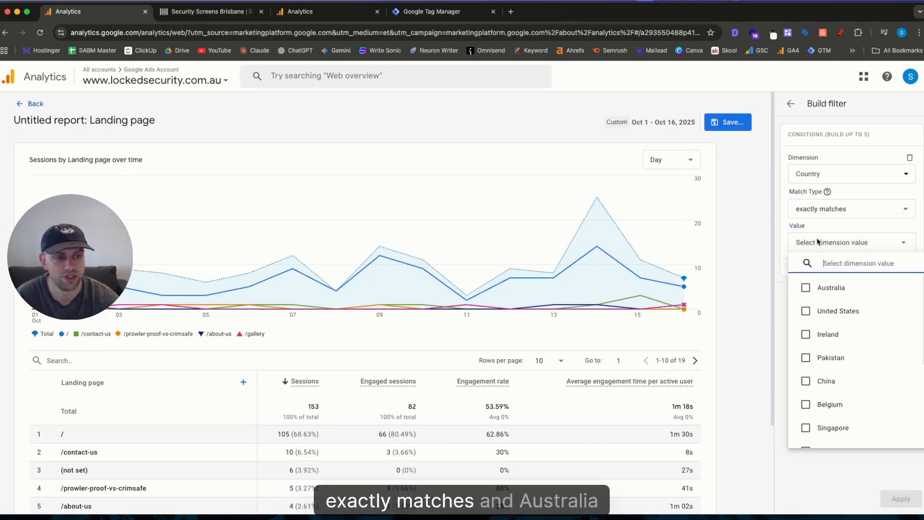
pyautogui.click(813, 287)
pyautogui.click(900, 503)
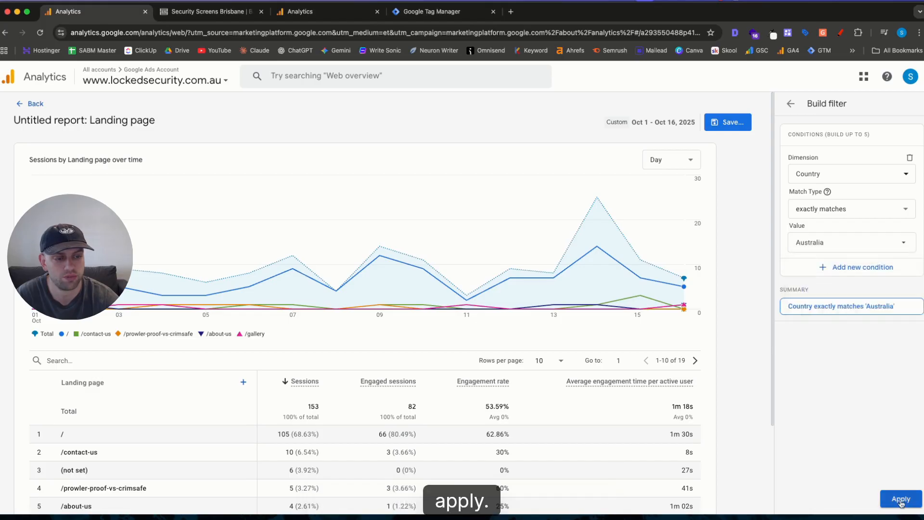
# Step: Extend the Country filter with a second condition where Session default channel group exactly matches Organic Search, and apply it
pyautogui.click(899, 503)
pyautogui.click(846, 233)
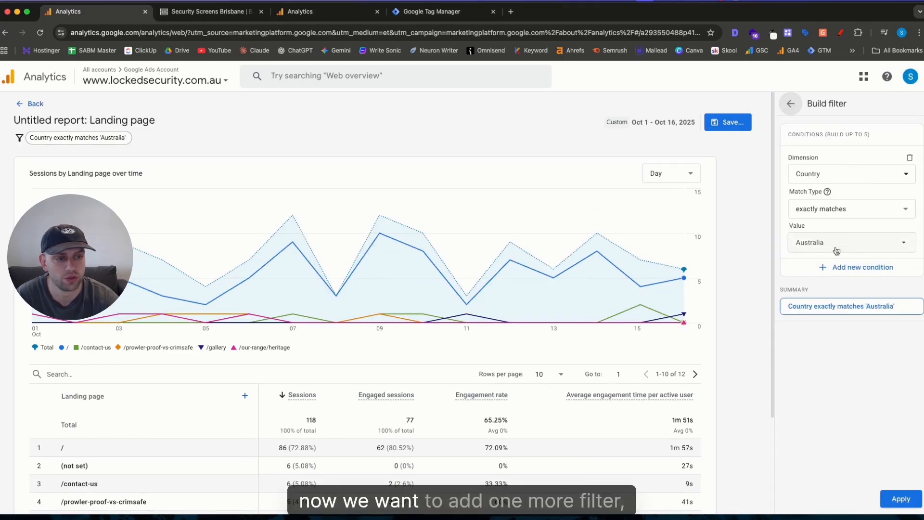
pyautogui.click(823, 271)
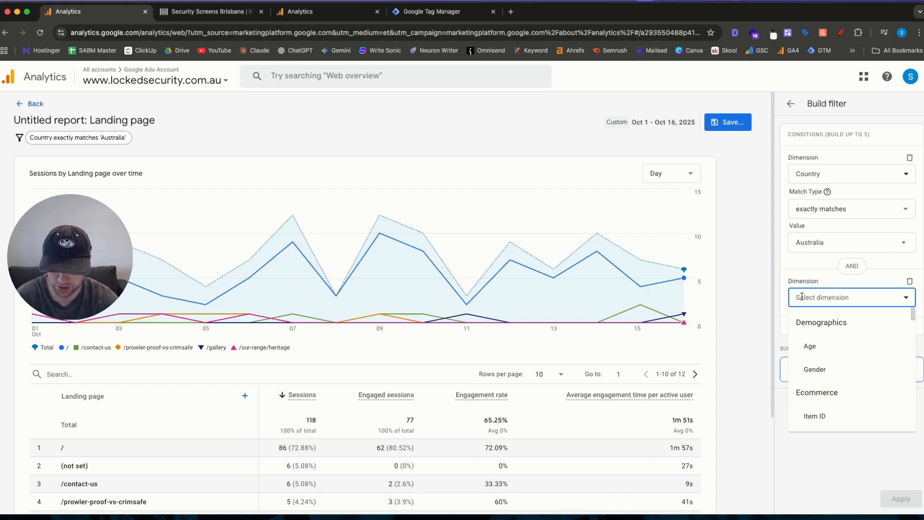
pyautogui.write('session')
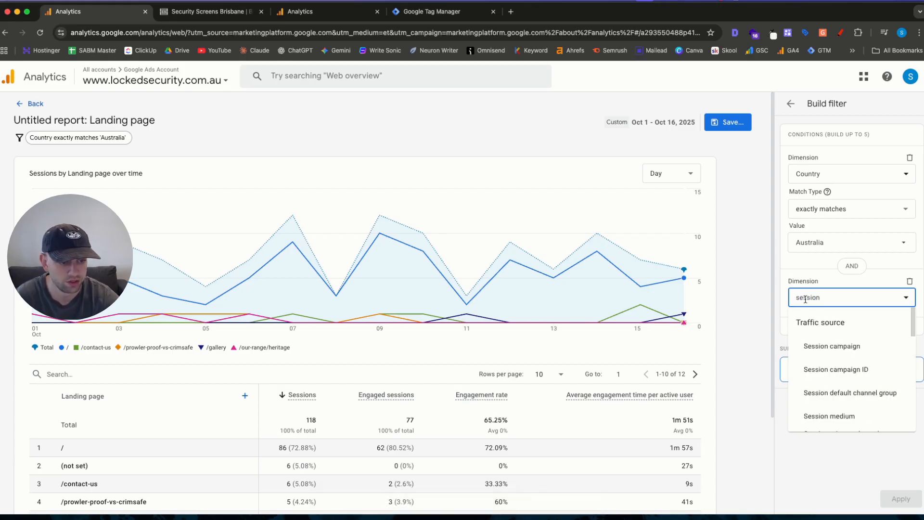
pyautogui.click(819, 393)
pyautogui.click(811, 332)
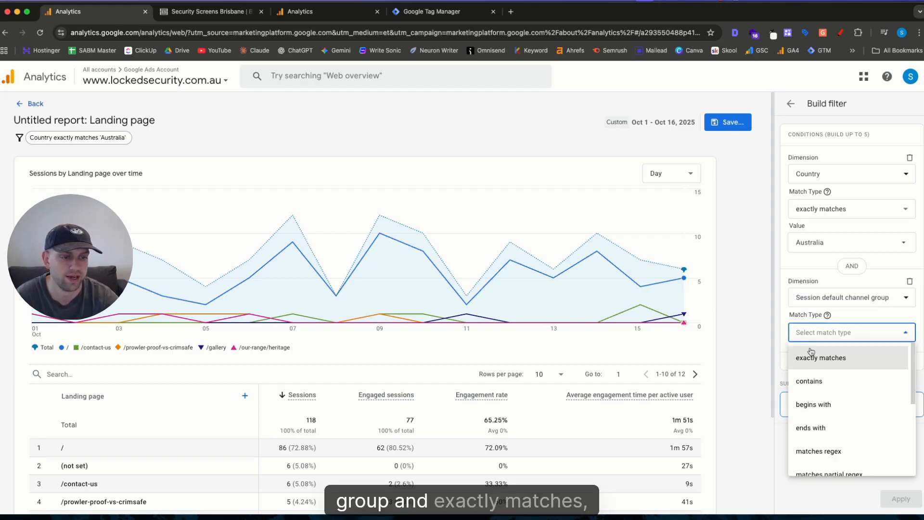
pyautogui.click(812, 359)
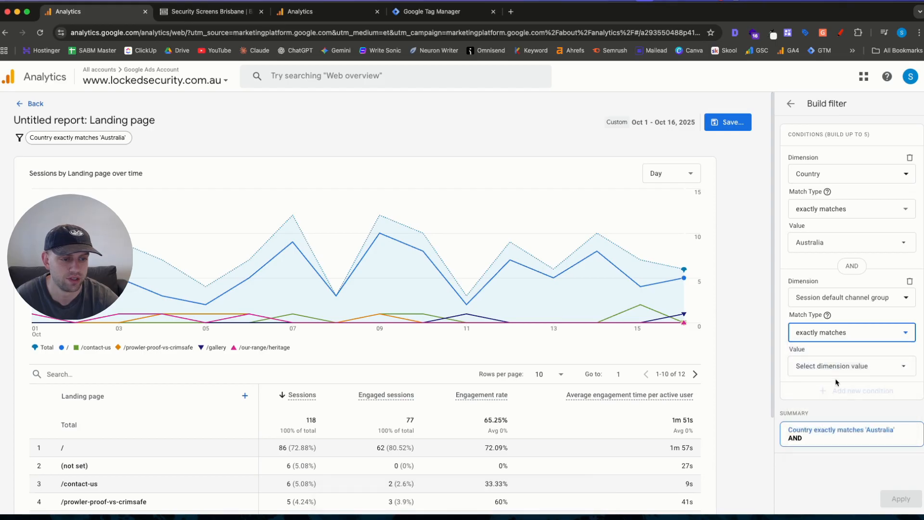
pyautogui.click(815, 367)
pyautogui.click(805, 411)
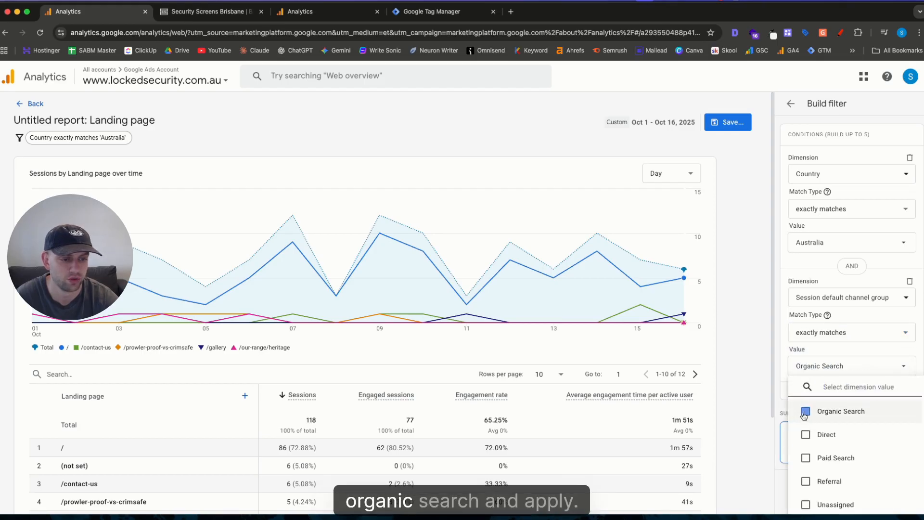
pyautogui.click(896, 500)
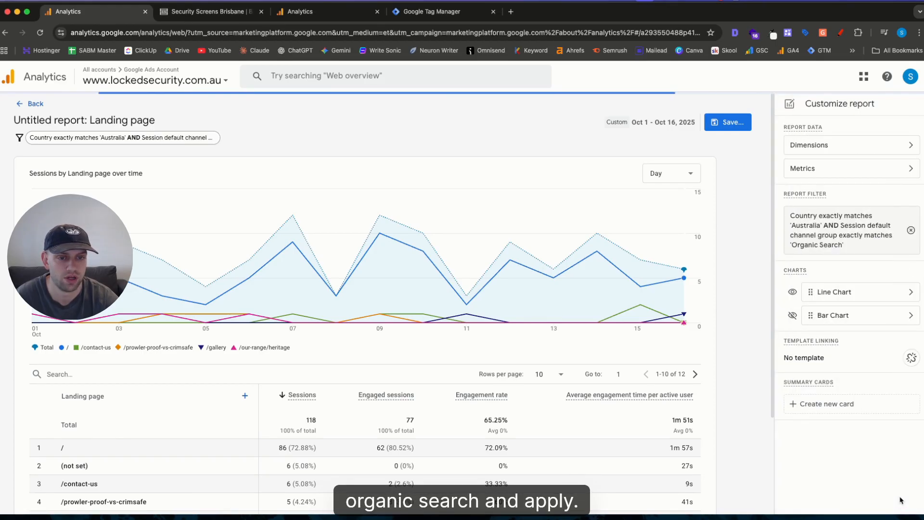
# Step: Review the filtered landing page report and save it as a new report named "Landing Page - Organic - Australia"
pyautogui.scroll(-2, 480, 225)
pyautogui.scroll(2, 480, 224)
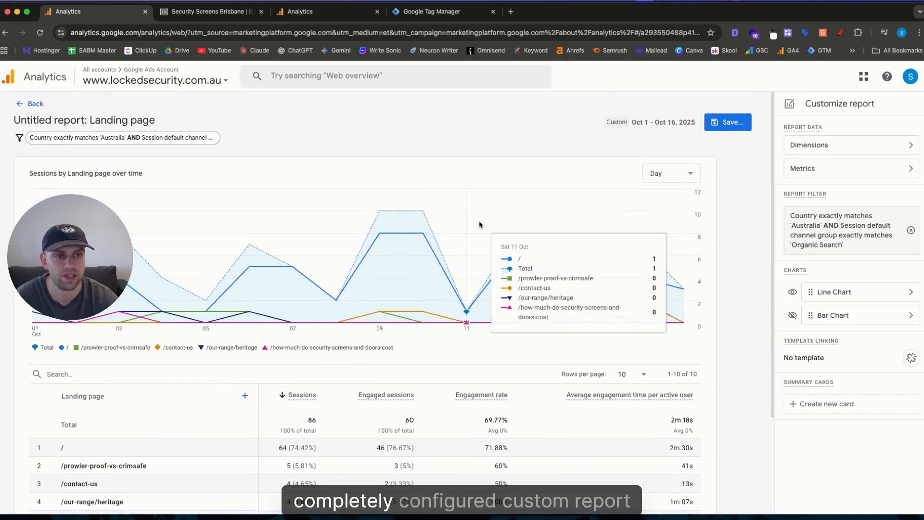
pyautogui.scroll(-3, 443, 216)
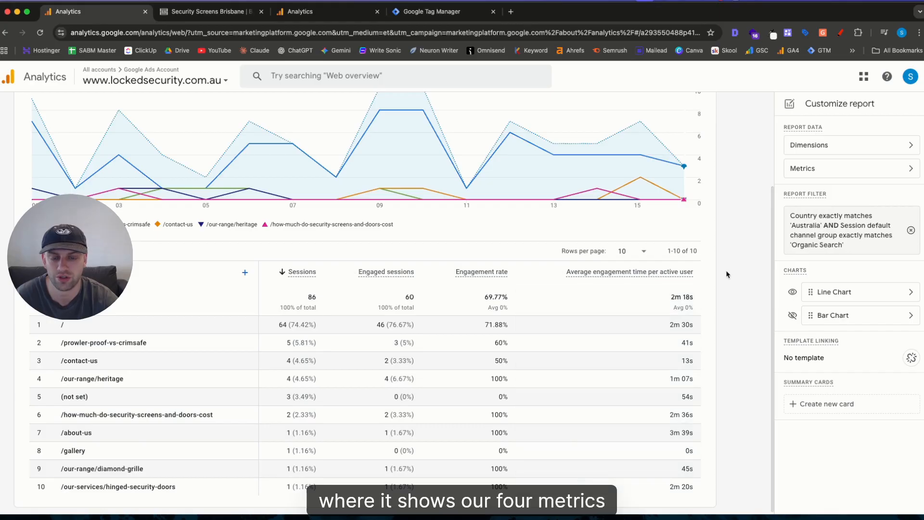
pyautogui.scroll(3, 168, 161)
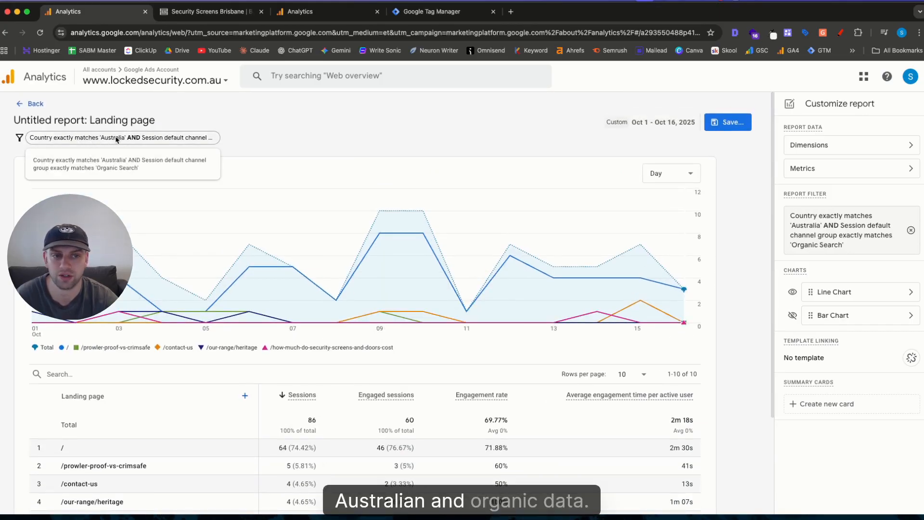
pyautogui.click(727, 122)
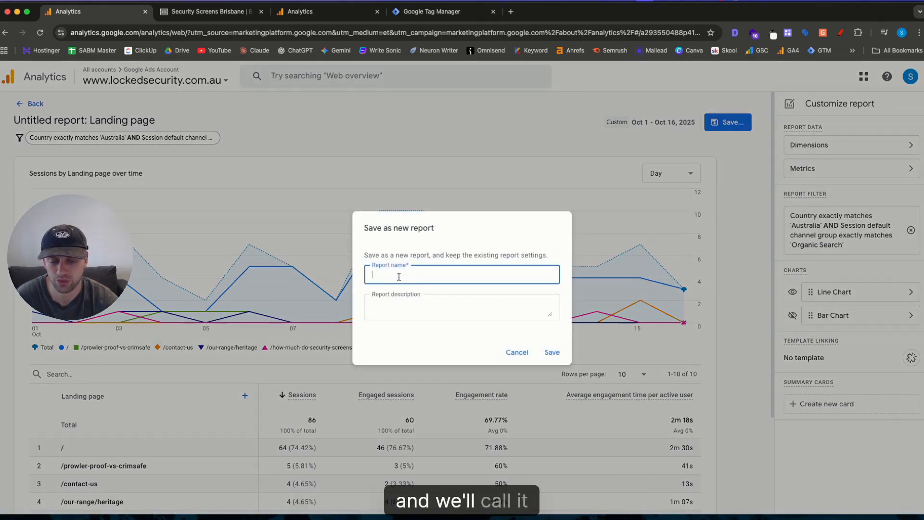
pyautogui.write('Landing P')
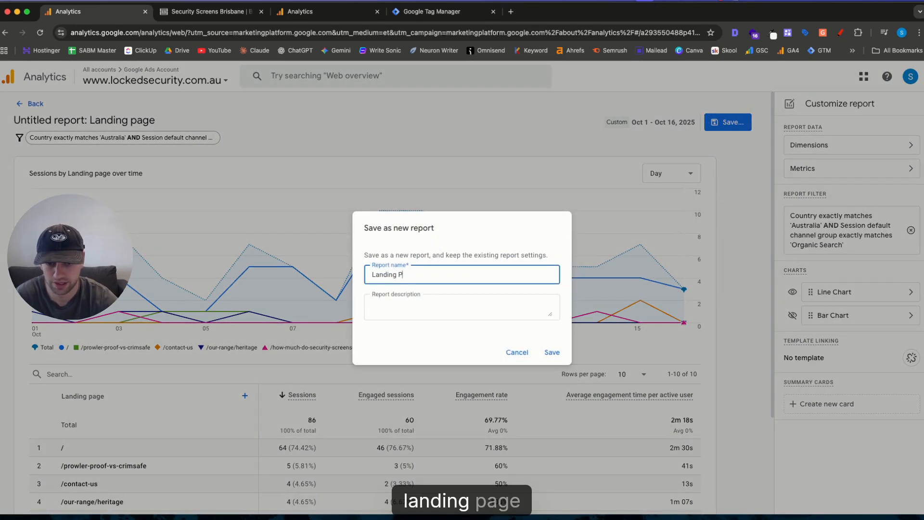
pyautogui.write('age - O')
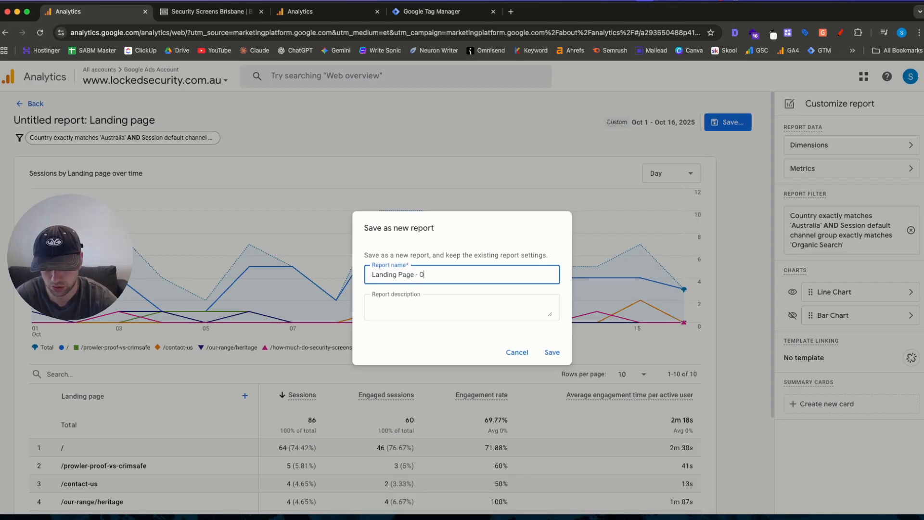
pyautogui.write('rganic - A')
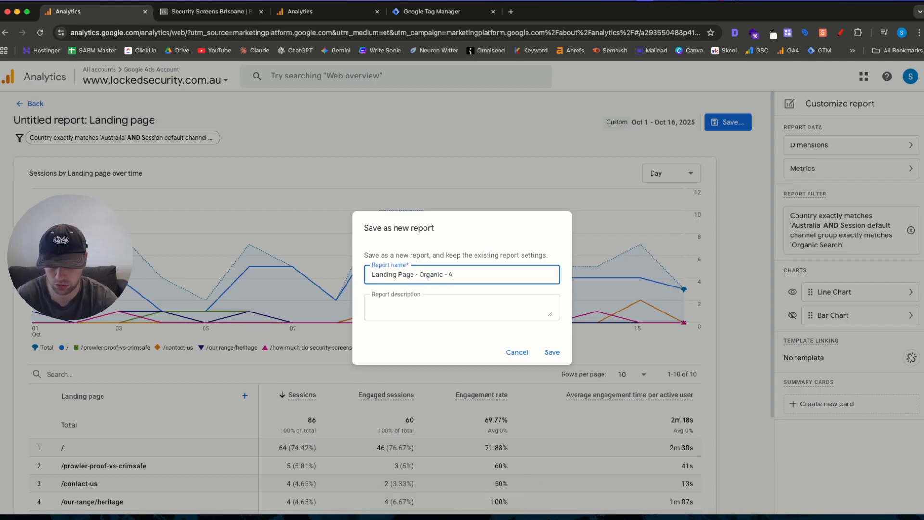
pyautogui.write('ustr')
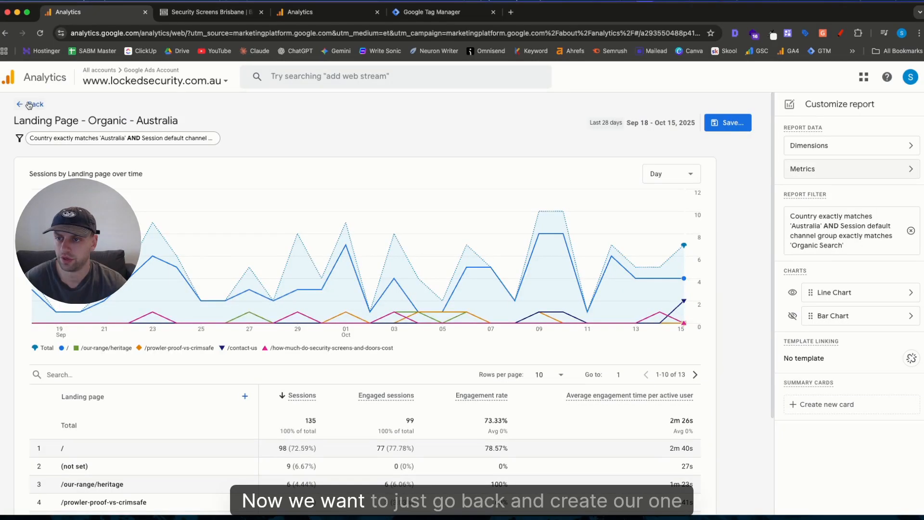
# Step: Return to the report library and create a new blank detail report
pyautogui.click(31, 104)
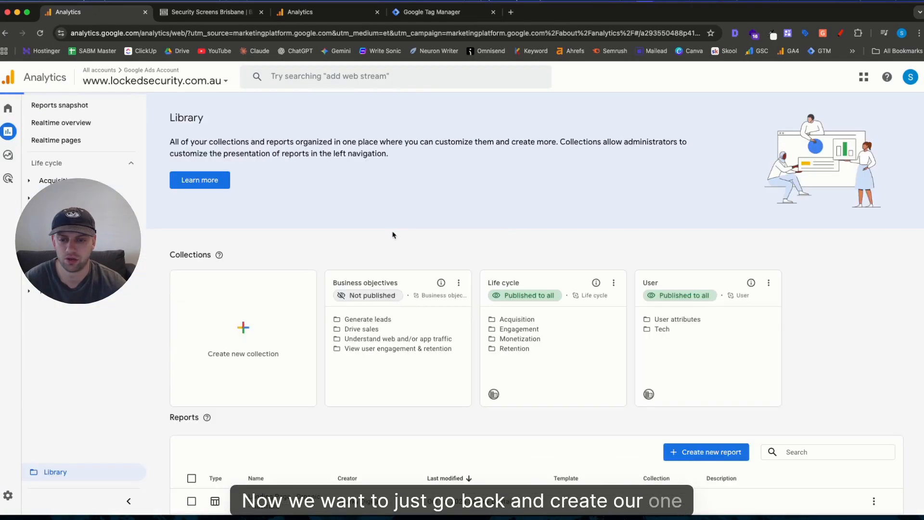
pyautogui.scroll(-4, 392, 235)
pyautogui.click(719, 268)
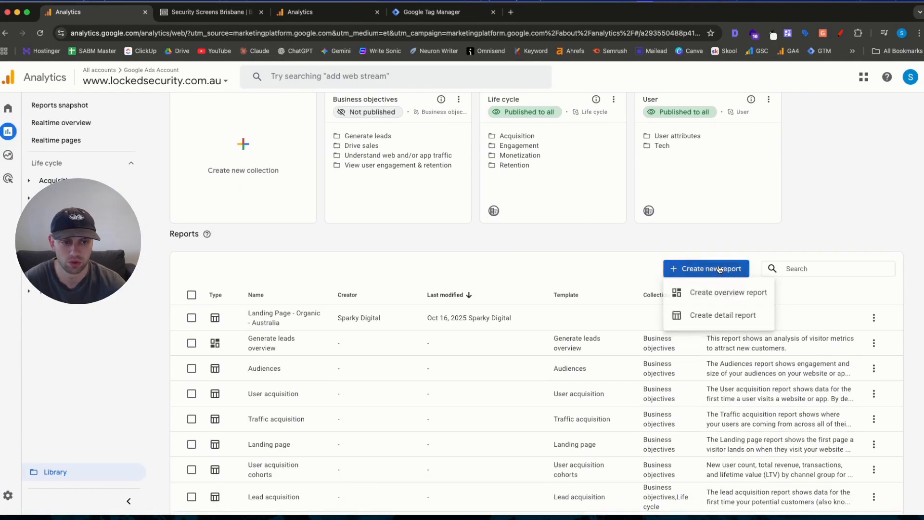
pyautogui.click(723, 314)
pyautogui.click(236, 158)
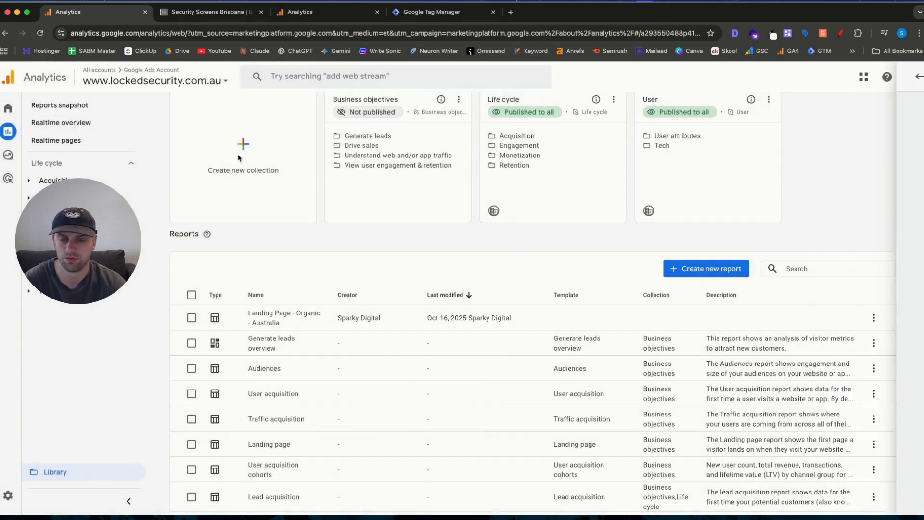
# Step: Add Event name and Is key event as the new report's primary dimensions and apply them
pyautogui.click(846, 149)
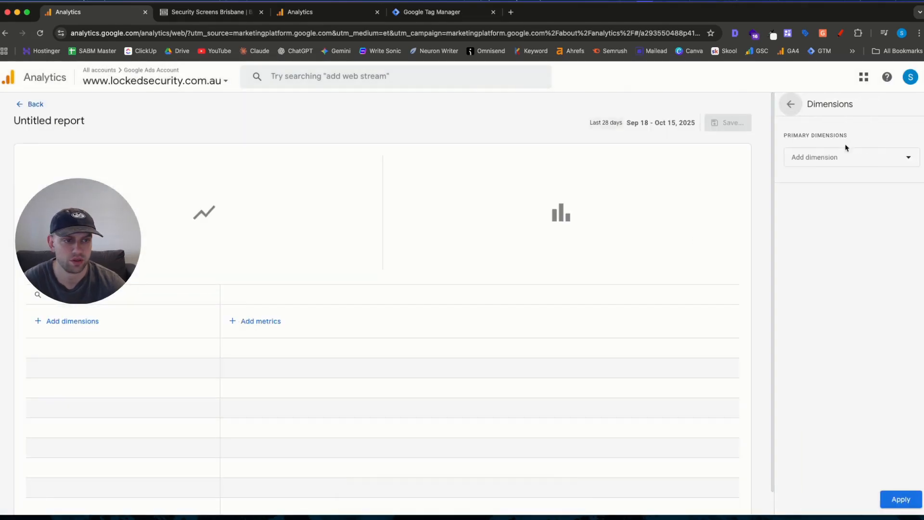
pyautogui.click(821, 158)
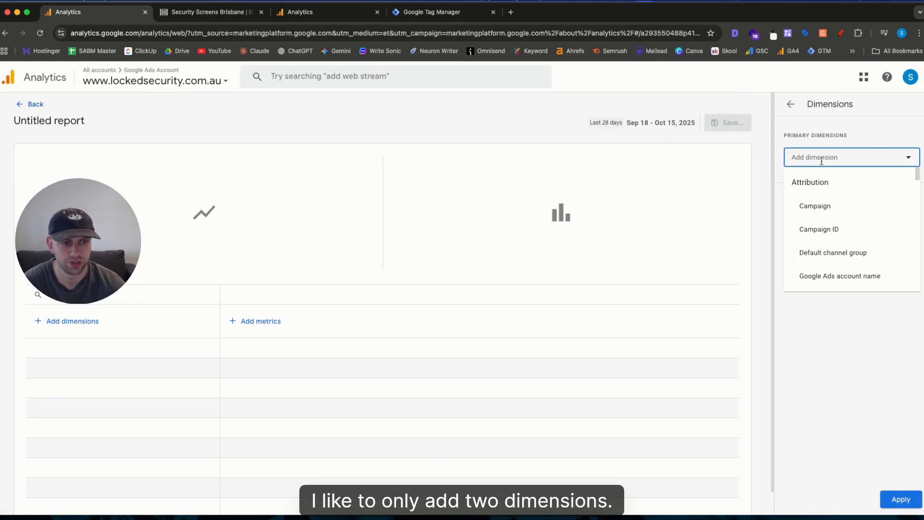
pyautogui.write('eve')
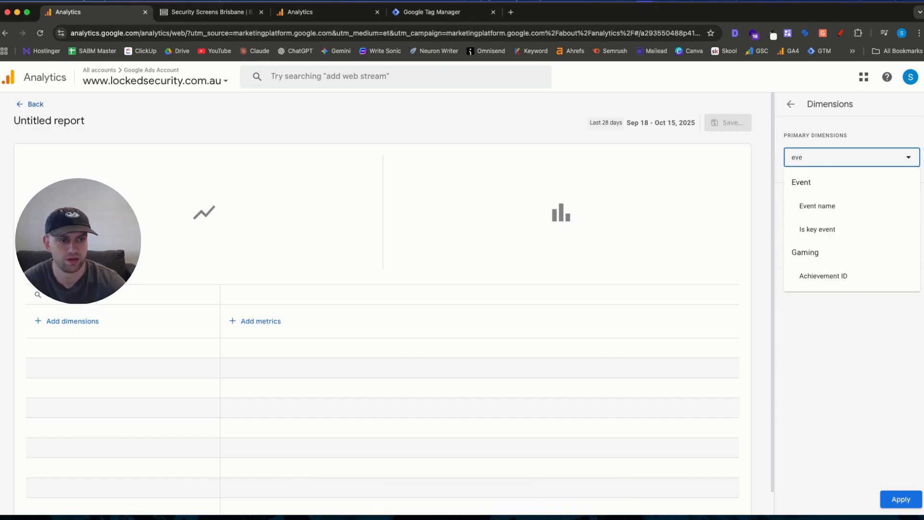
pyautogui.click(817, 205)
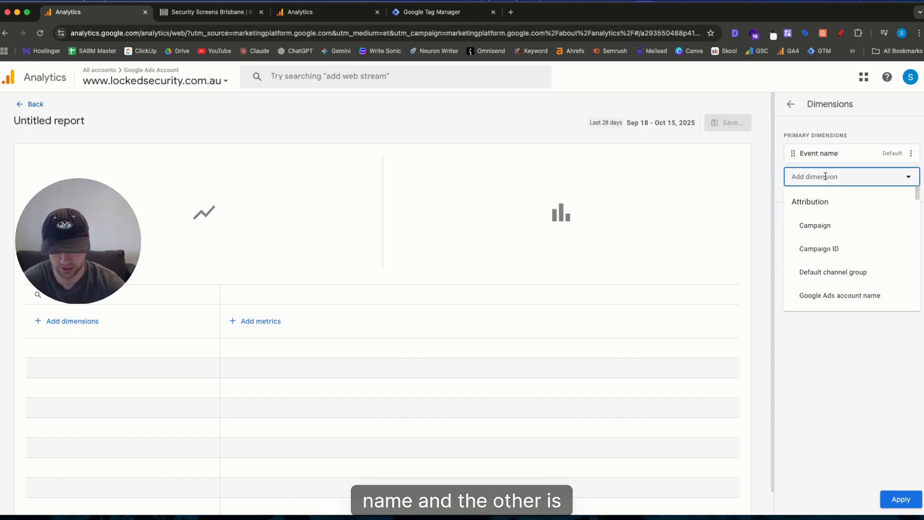
pyautogui.write('key')
pyautogui.click(825, 271)
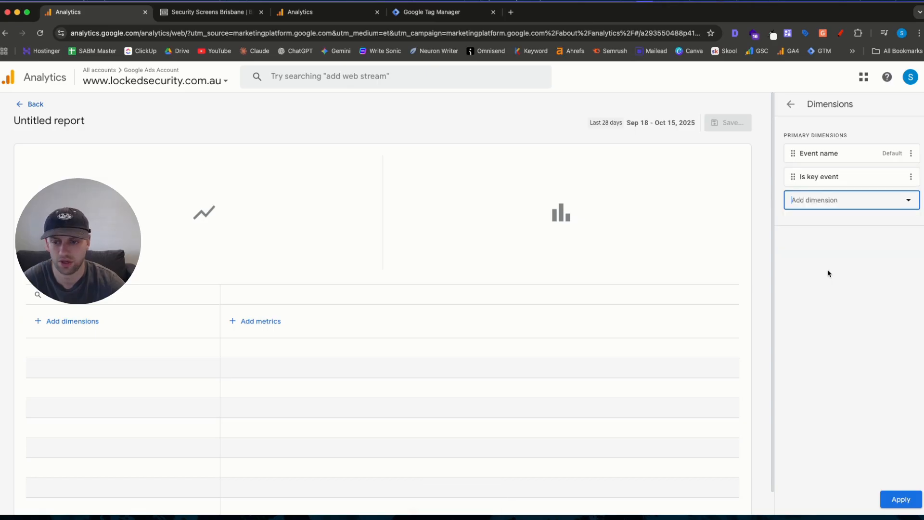
pyautogui.click(908, 501)
# Step: Add the Key events metric to the report and hide its bar chart
pyautogui.click(824, 169)
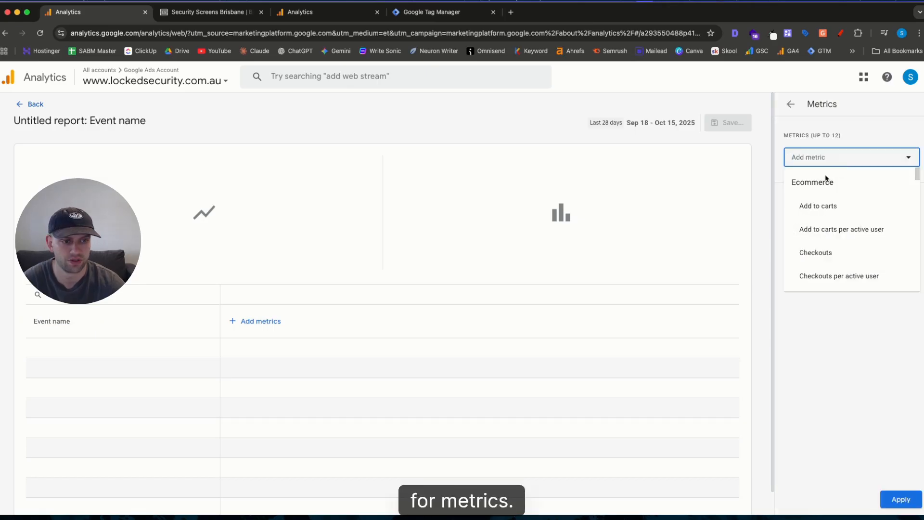
pyautogui.write('key')
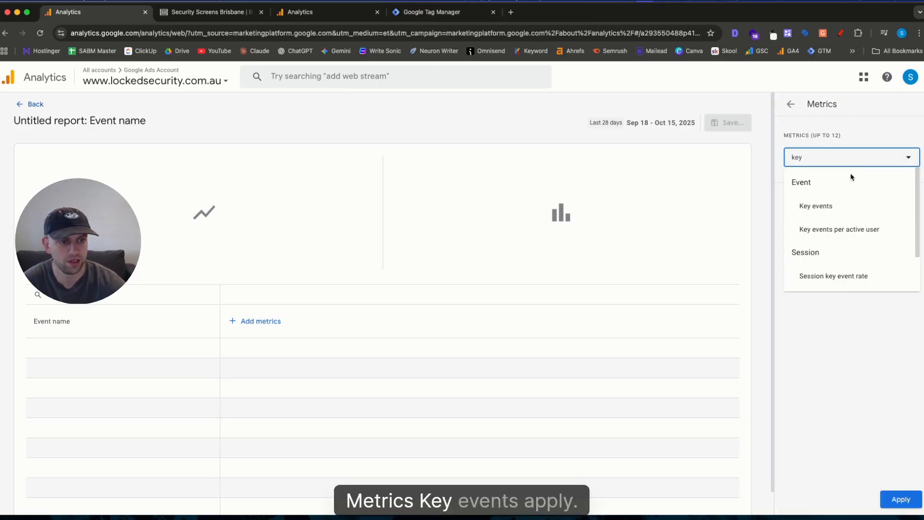
pyautogui.click(825, 205)
pyautogui.click(901, 499)
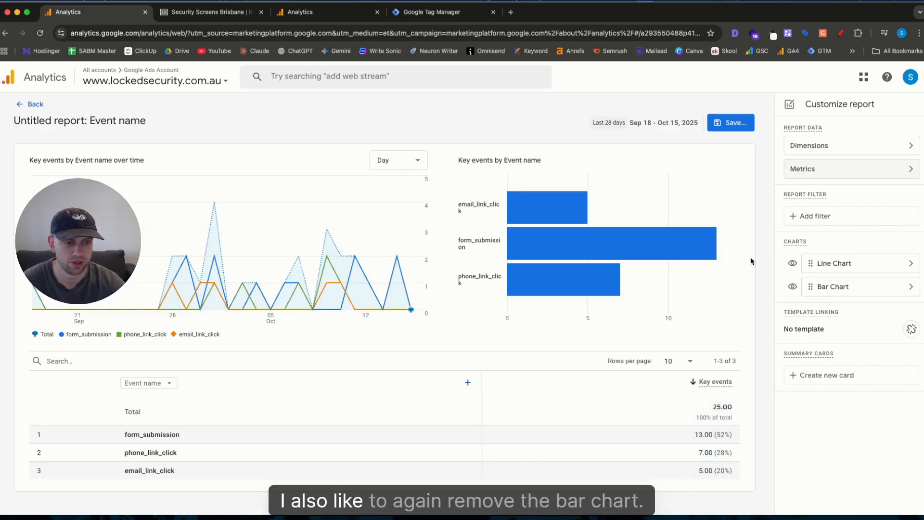
pyautogui.click(792, 287)
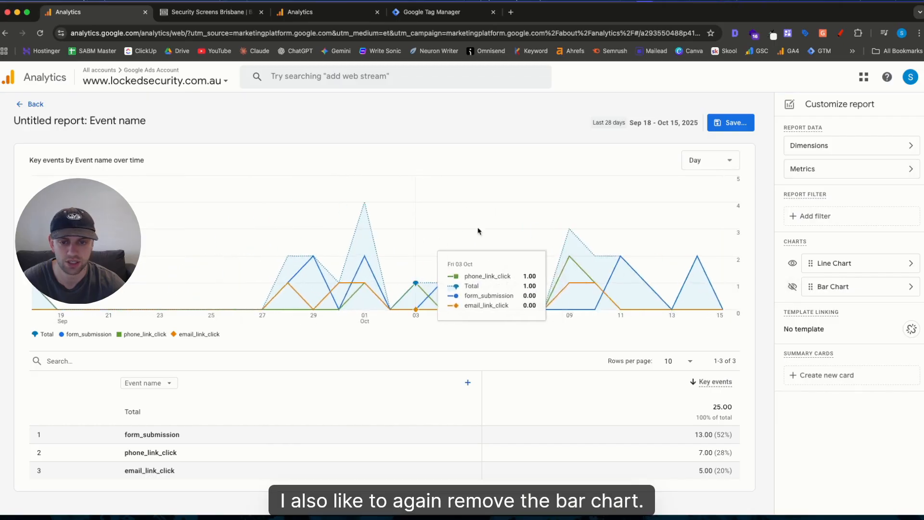
# Step: Add a filter to the event name report where Country exactly matches Australia and apply it
pyautogui.click(791, 216)
pyautogui.click(814, 174)
pyautogui.write('coun')
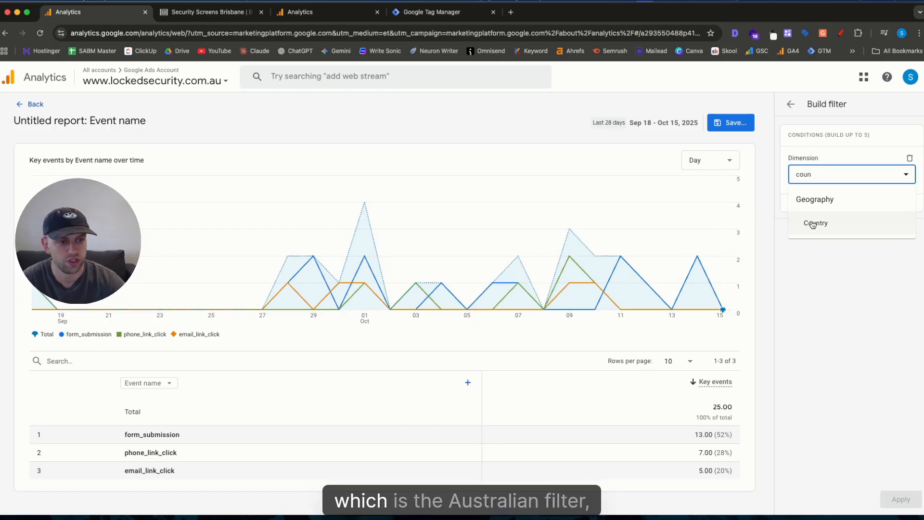
pyautogui.click(813, 224)
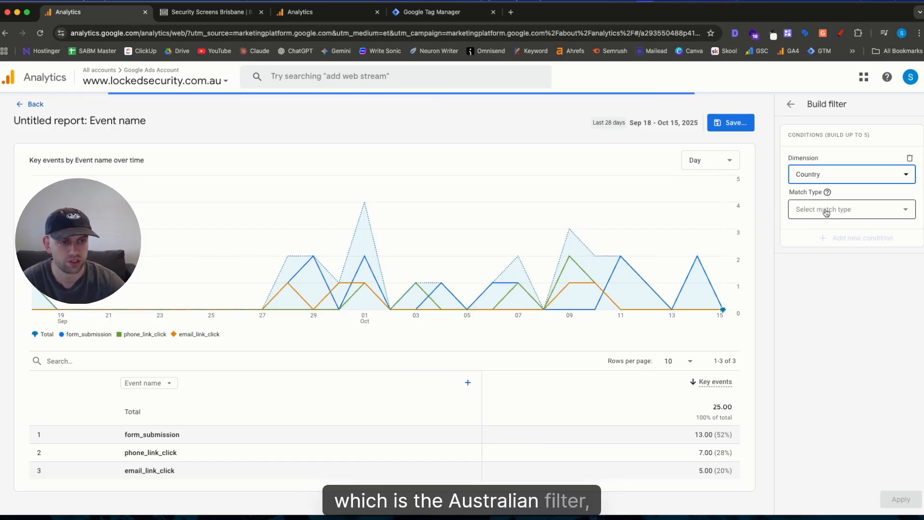
pyautogui.click(824, 209)
pyautogui.click(821, 233)
pyautogui.click(821, 241)
pyautogui.click(809, 289)
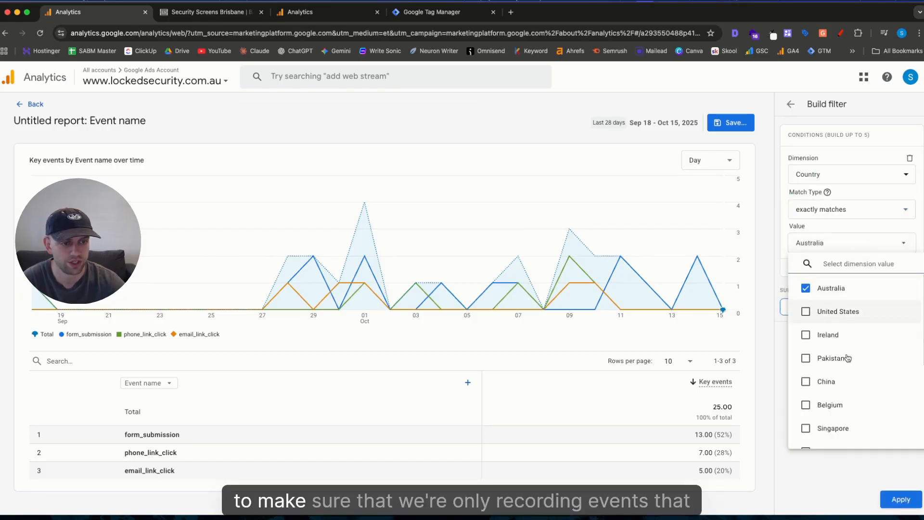
pyautogui.click(908, 500)
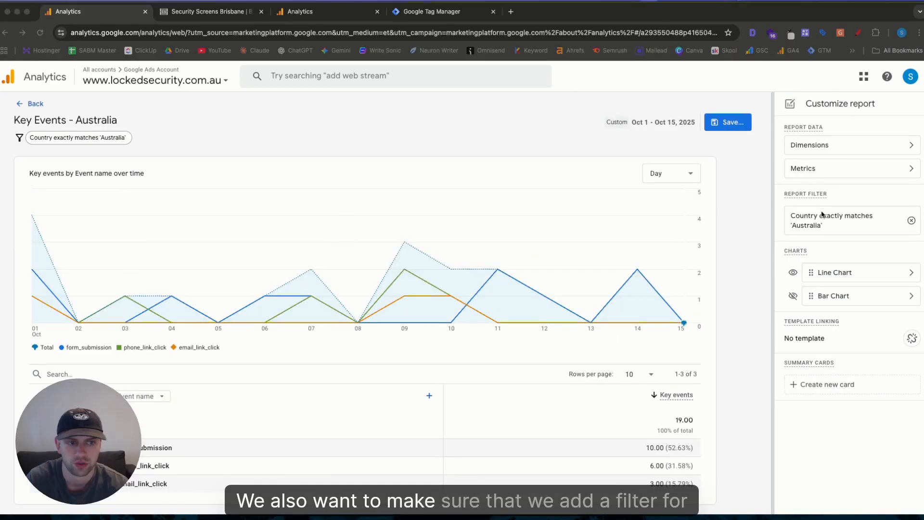
# Step: Add a second condition to the report filter where Session default channel group exactly matches Organic Search and apply it
pyautogui.click(833, 222)
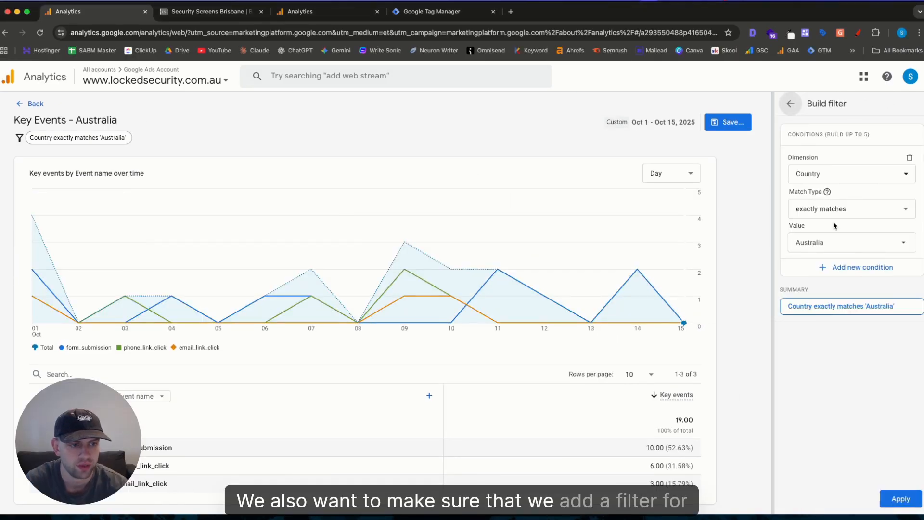
pyautogui.click(838, 269)
pyautogui.write('def')
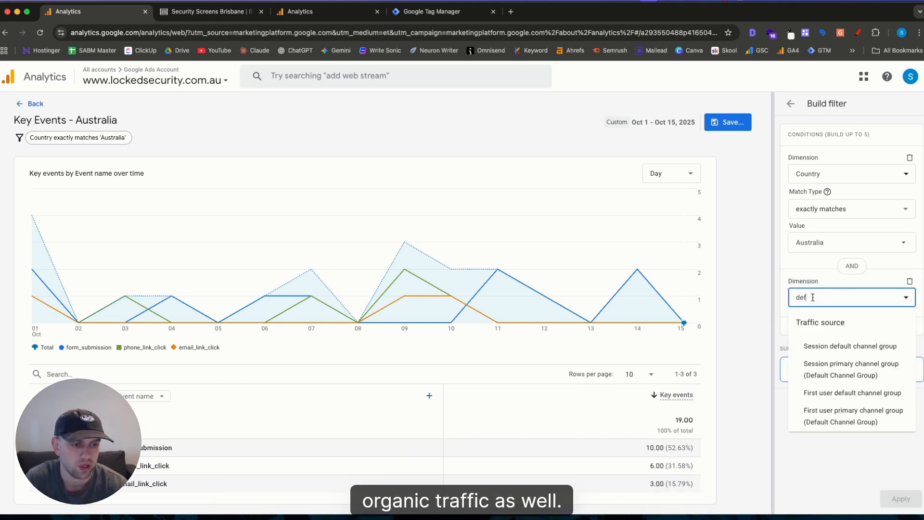
pyautogui.click(834, 348)
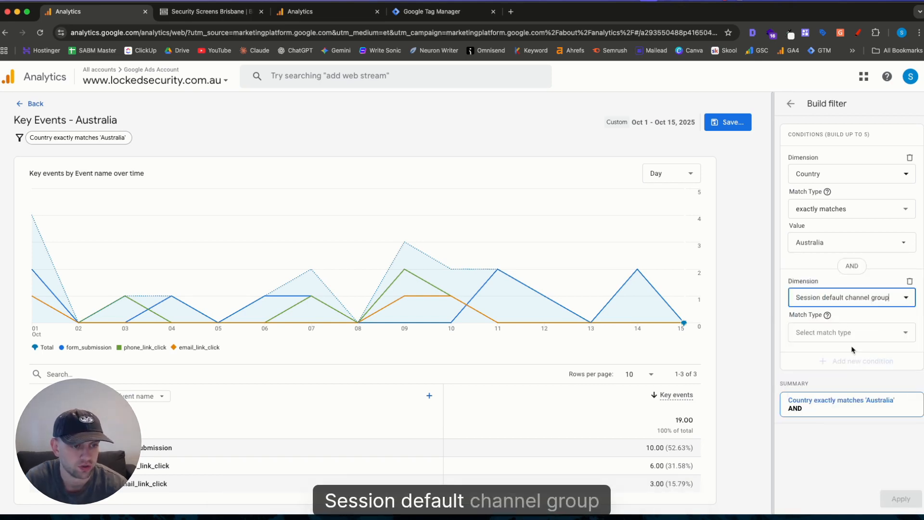
pyautogui.click(827, 328)
pyautogui.click(816, 355)
pyautogui.click(814, 367)
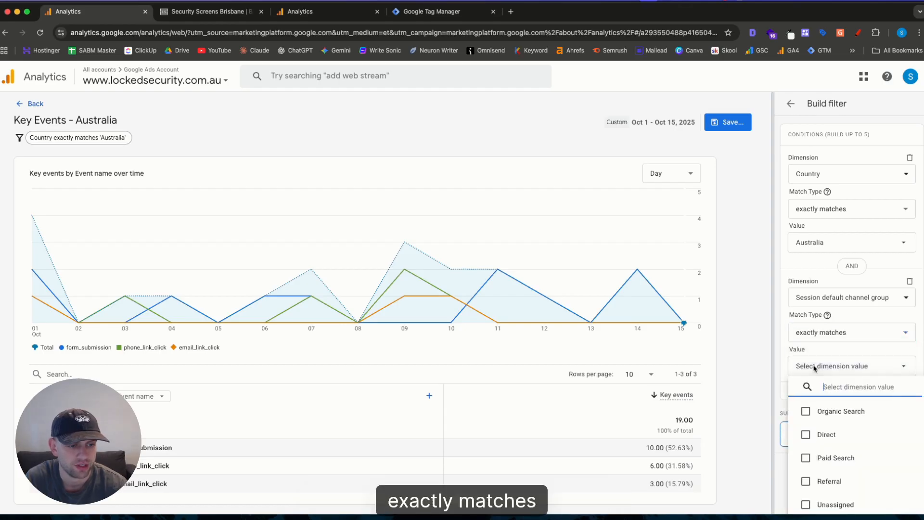
pyautogui.click(807, 411)
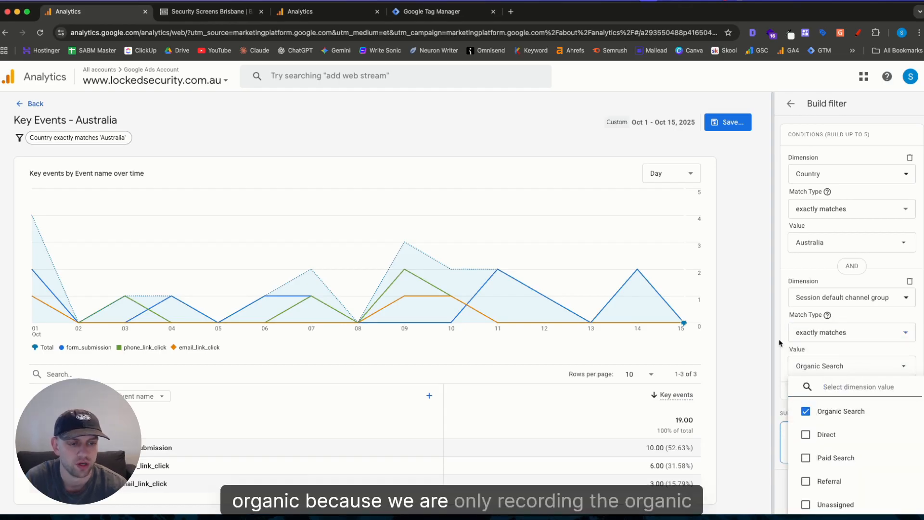
pyautogui.click(772, 365)
pyautogui.click(900, 497)
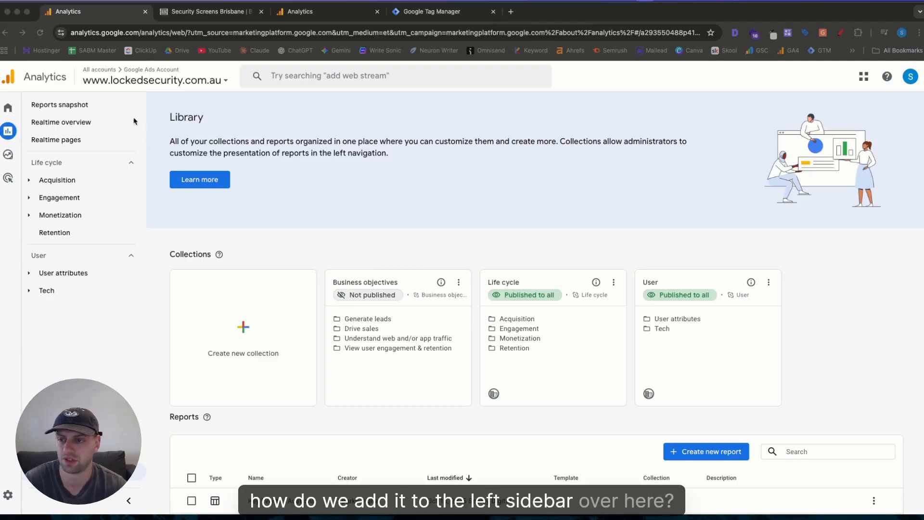
# Step: Create a blank report collection named SEO and add a topic called Reports to it
pyautogui.click(242, 326)
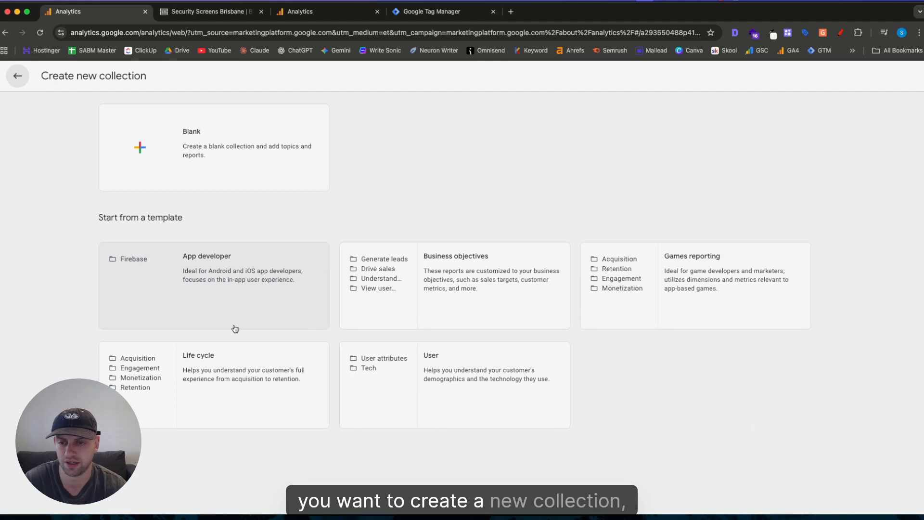
pyautogui.click(205, 135)
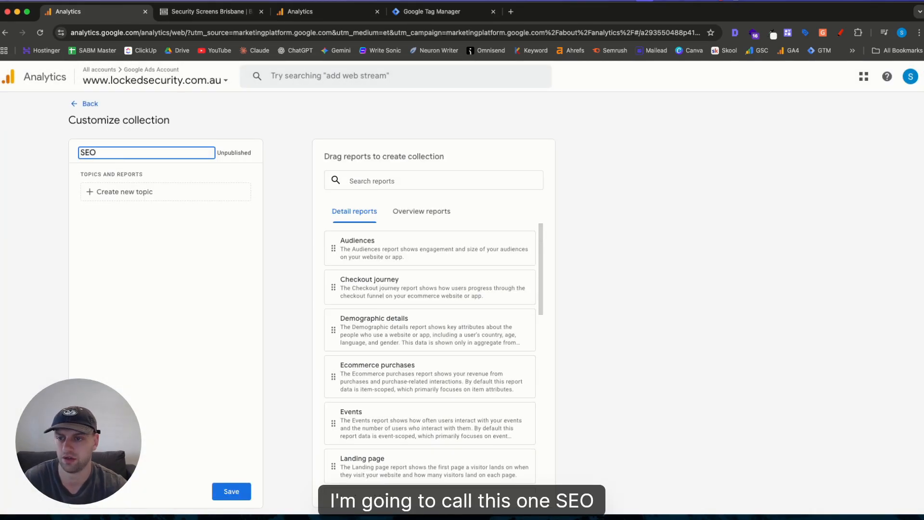
pyautogui.click(126, 195)
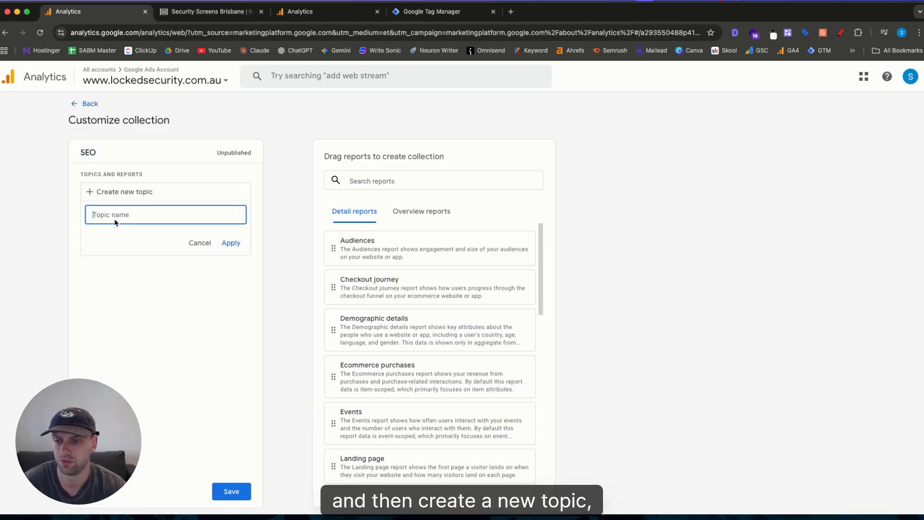
pyautogui.write('Reports')
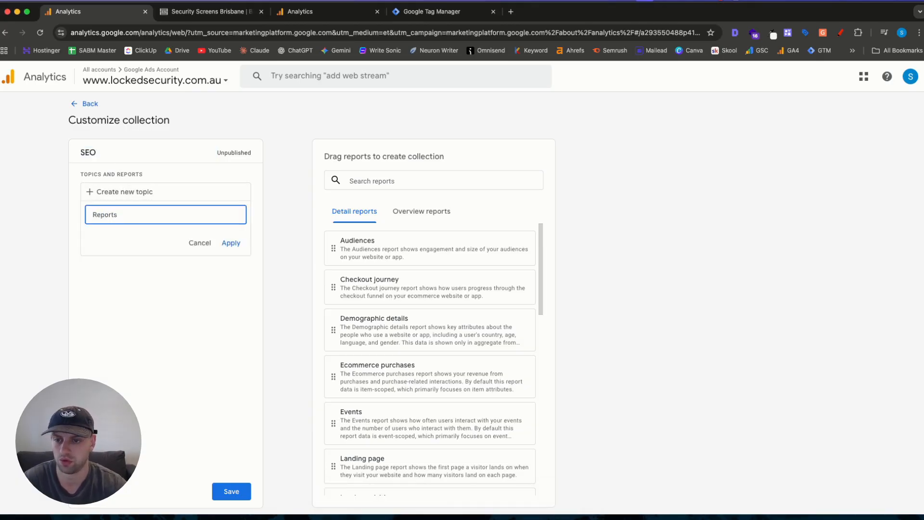
pyautogui.click(231, 243)
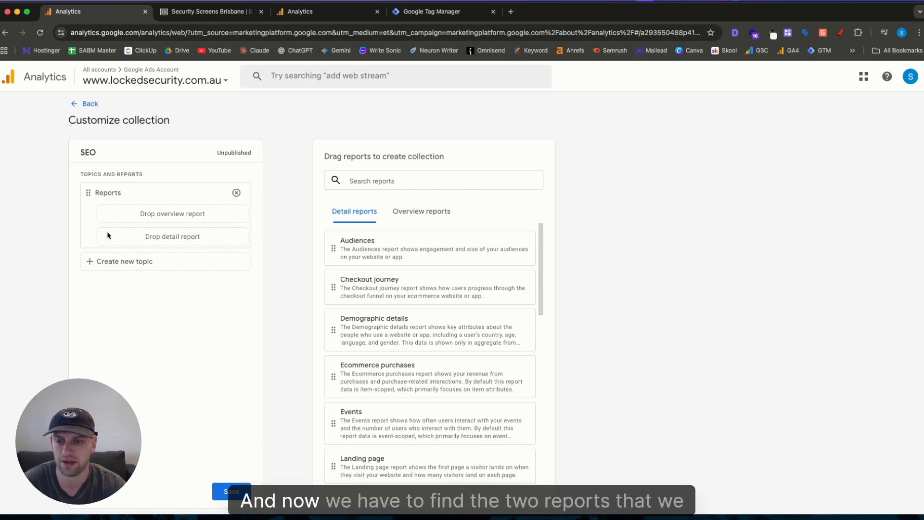
# Step: Find the Key Events - Australia detail report and add it to the collection's Reports topic
pyautogui.click(431, 175)
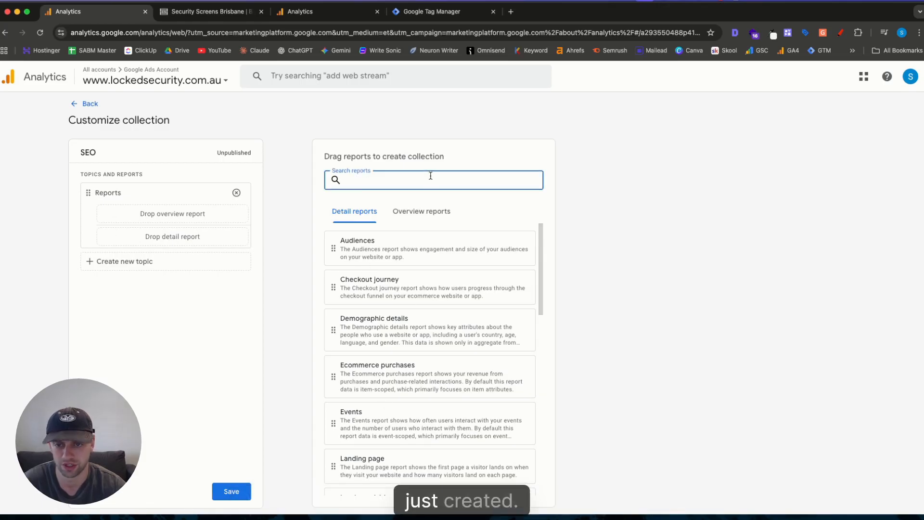
pyautogui.write('ke')
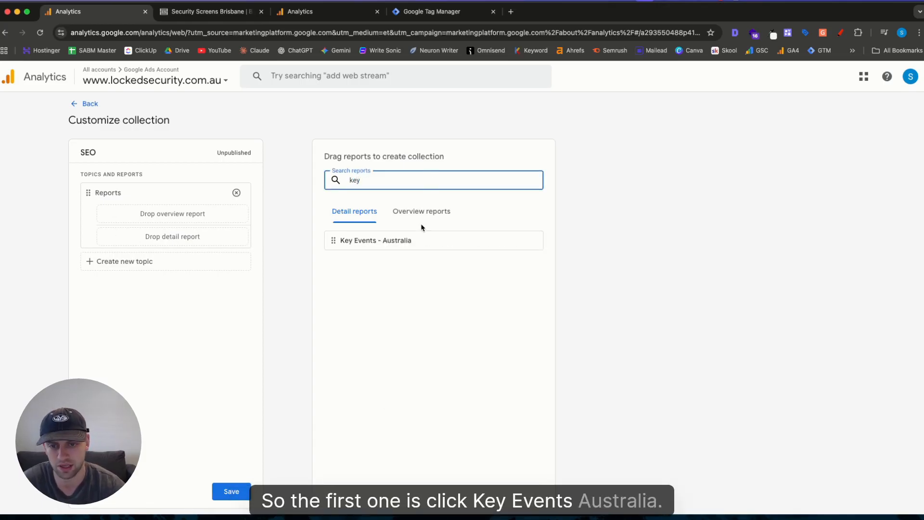
pyautogui.write('y')
pyautogui.moveTo(330, 239); pyautogui.dragTo(173, 236)
# Step: Add the Landing Page - Organic - Australia detail report below Key Events - Australia in the Reports topic and save the collection
pyautogui.doubleClick(355, 180)
pyautogui.write('land')
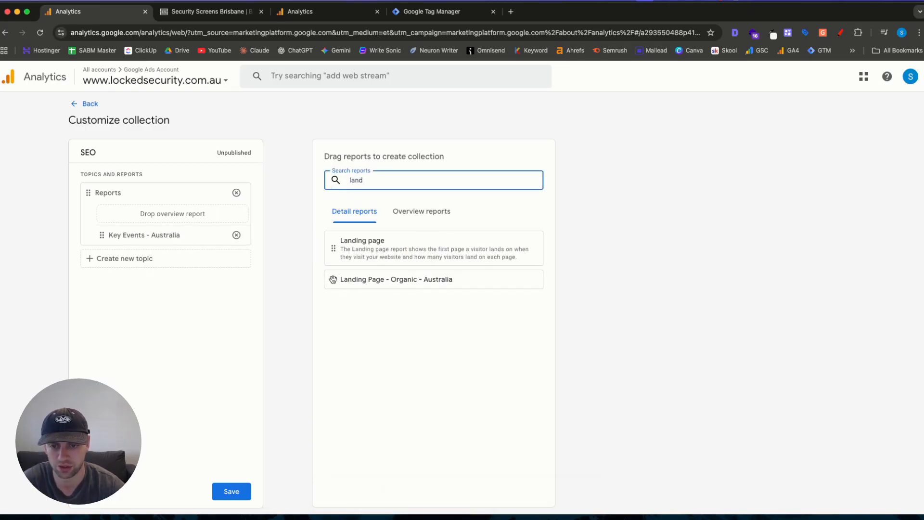
pyautogui.moveTo(333, 281); pyautogui.dragTo(110, 259)
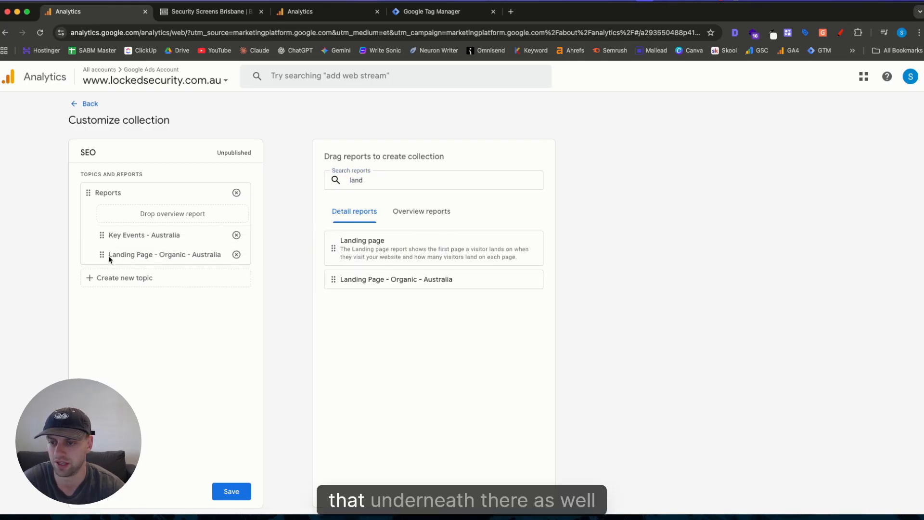
pyautogui.click(232, 491)
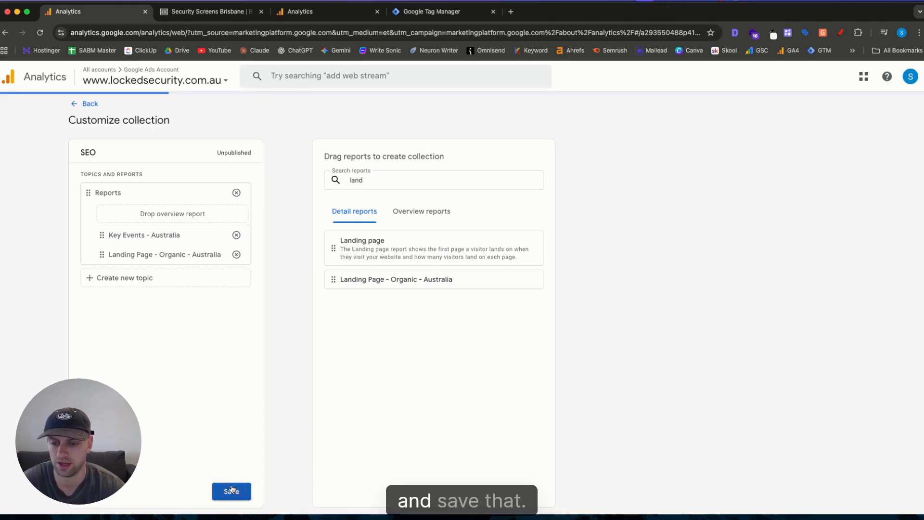
# Step: Return to the report library and publish the SEO collection
pyautogui.click(89, 104)
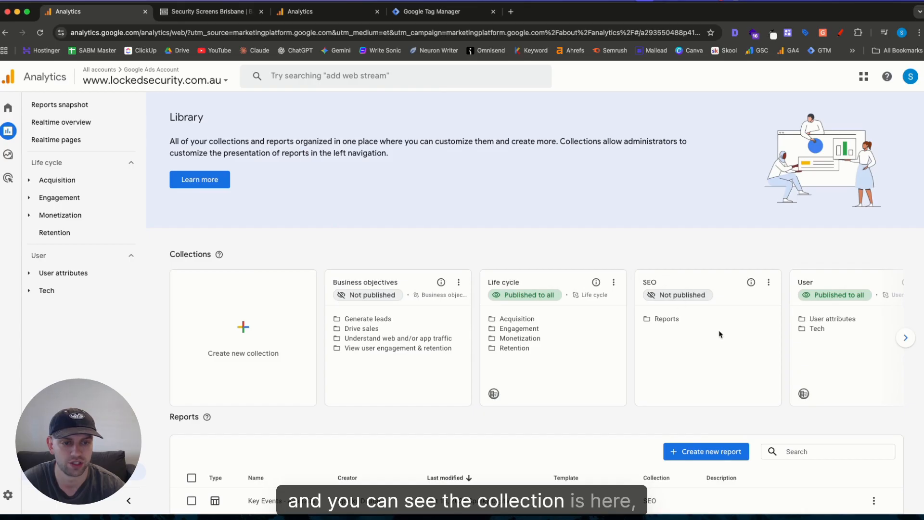
pyautogui.click(770, 283)
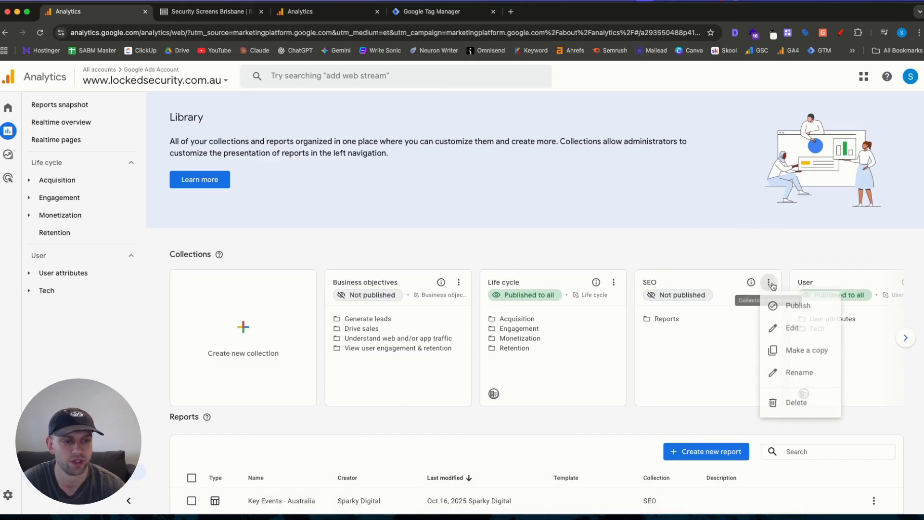
pyautogui.click(798, 308)
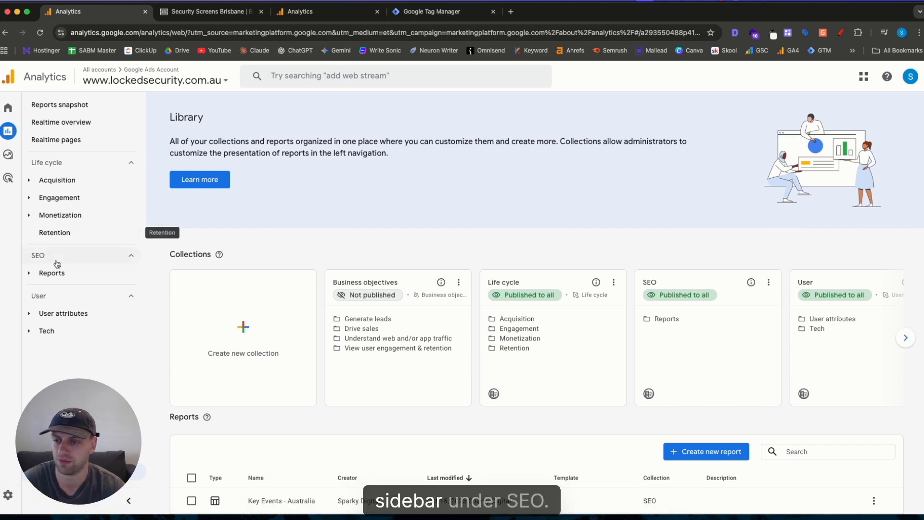
# Step: Open the Key Events - Australia report in the SEO collection and review its chart, event table and date range
pyautogui.click(33, 275)
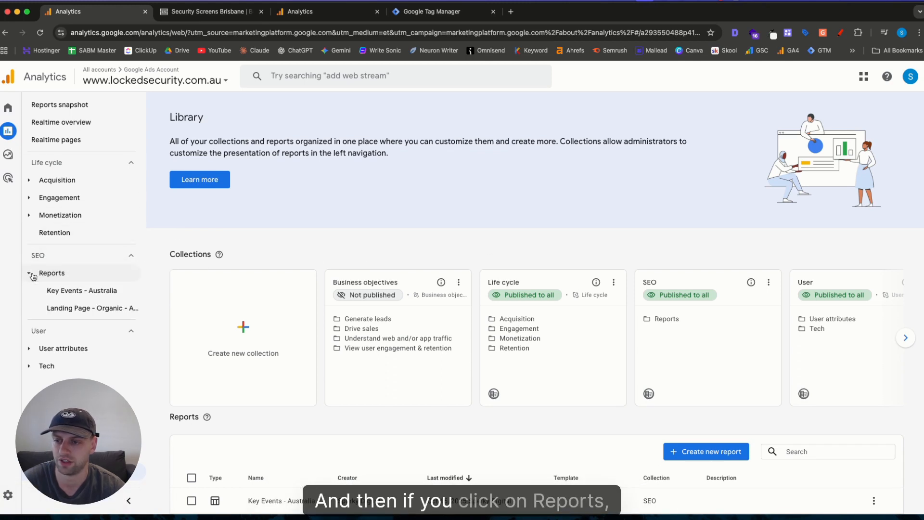
pyautogui.click(64, 288)
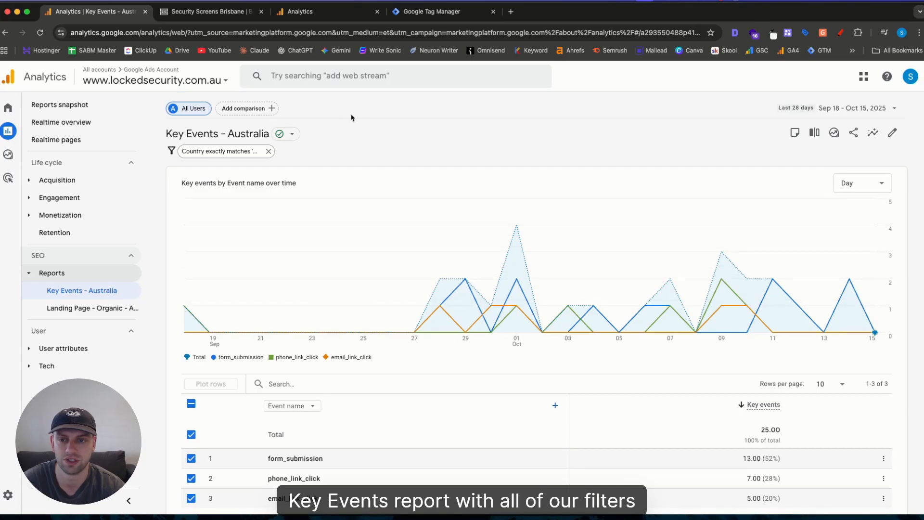
pyautogui.scroll(-1, 439, 166)
pyautogui.scroll(1, 433, 176)
pyautogui.scroll(-1, 421, 175)
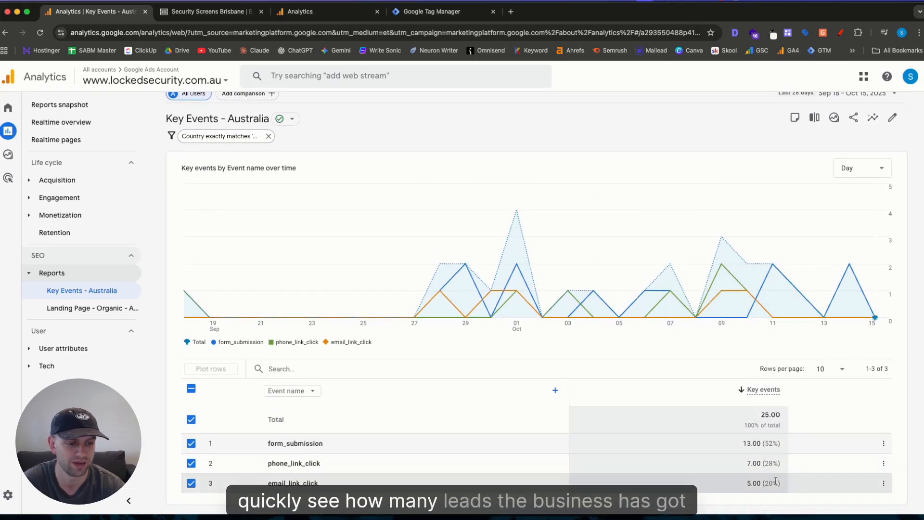
pyautogui.scroll(1, 780, 414)
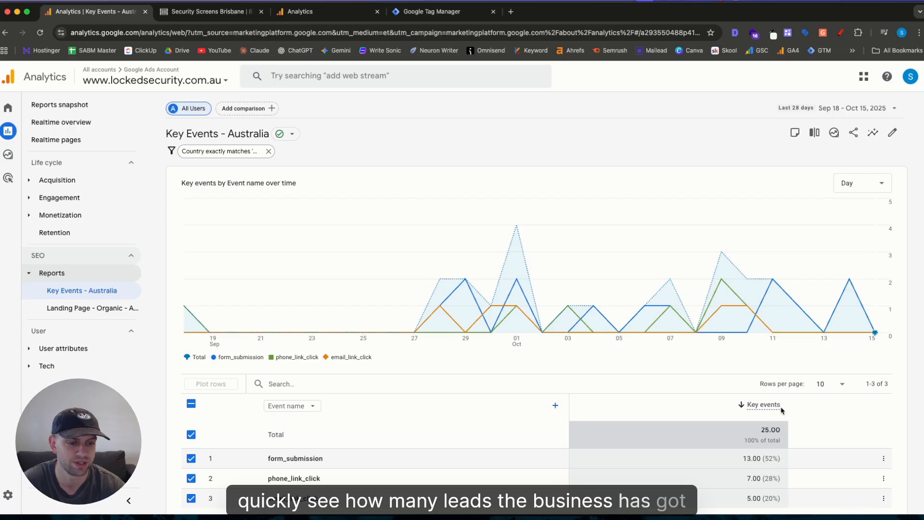
pyautogui.click(837, 108)
pyautogui.click(880, 322)
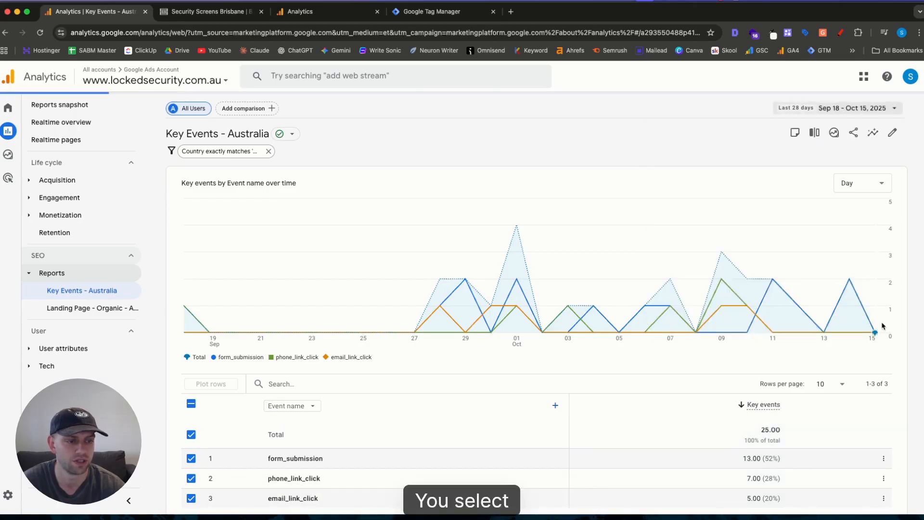
# Step: Open the Landing Page - Organic - Australia report and review the sessions and engagement metrics for each landing page
pyautogui.click(34, 308)
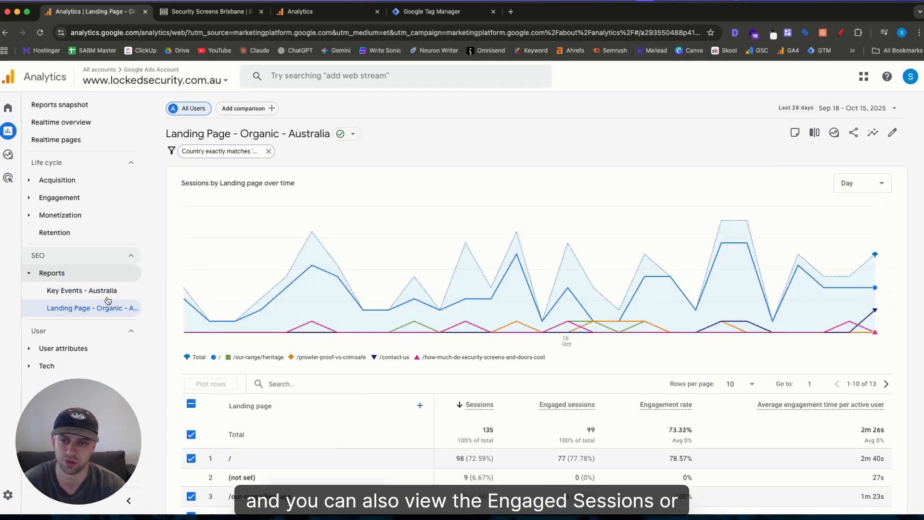
pyautogui.scroll(-5, 450, 107)
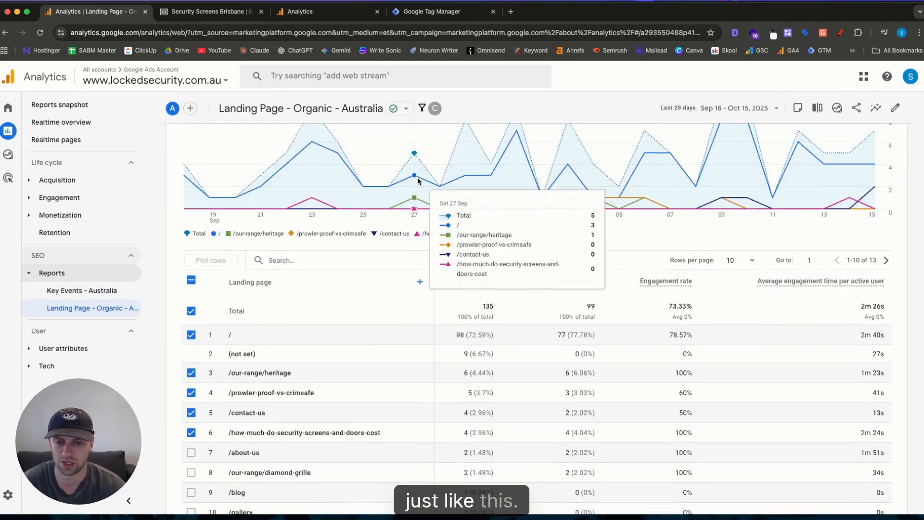
pyautogui.scroll(-2, 355, 301)
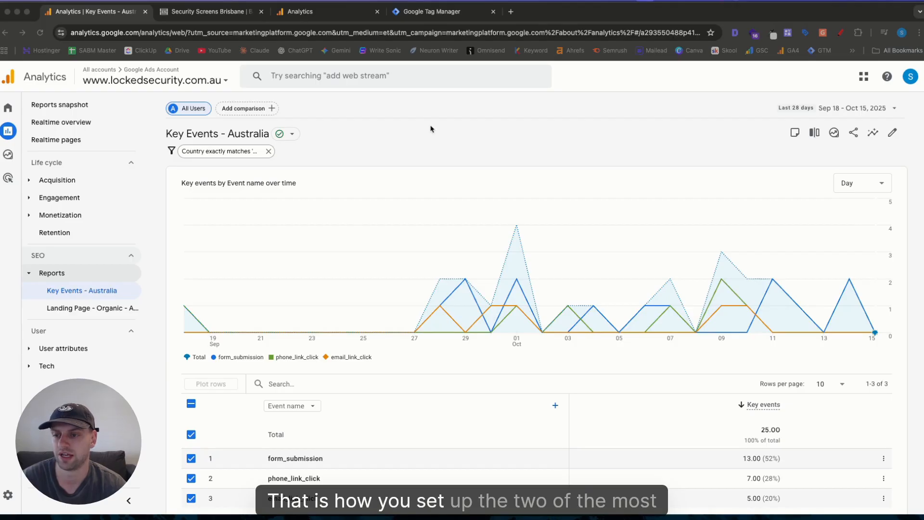
pyautogui.click(90, 313)
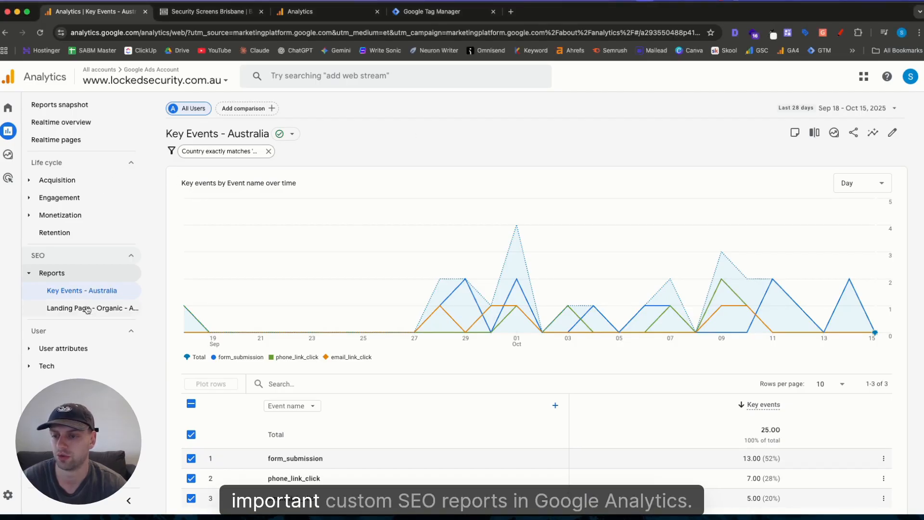